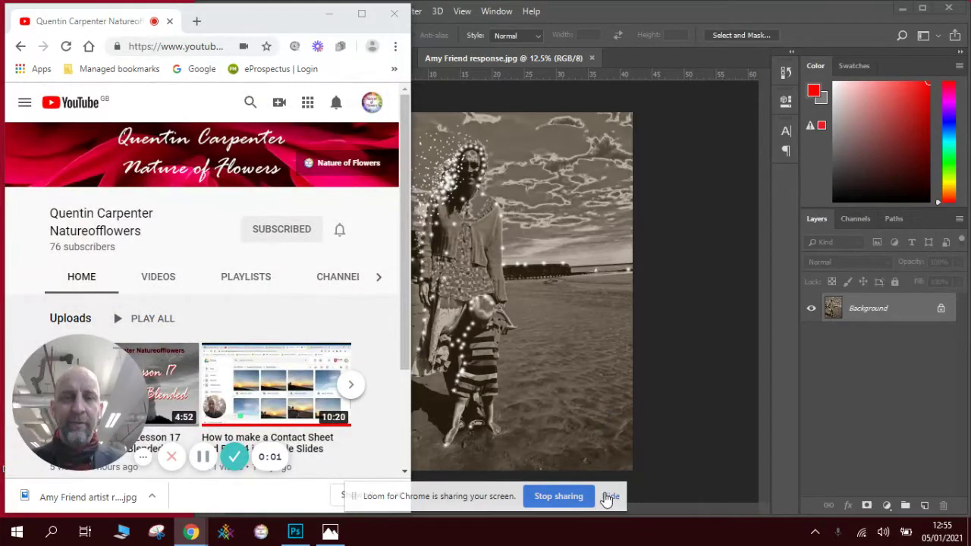
Dismiss the screen-sharing bar and bring Photoshop, showing the finished sepia beach photo, to the front
click(609, 496)
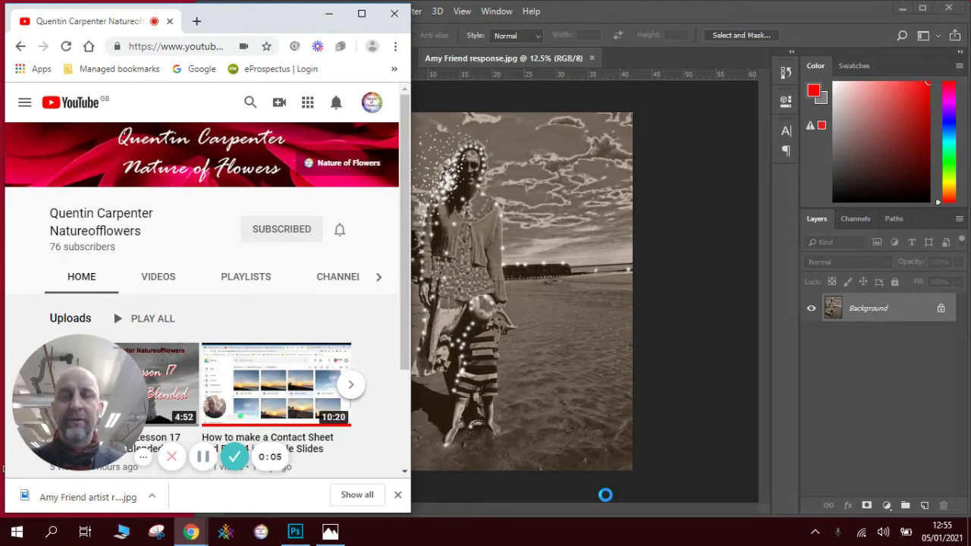
click(657, 406)
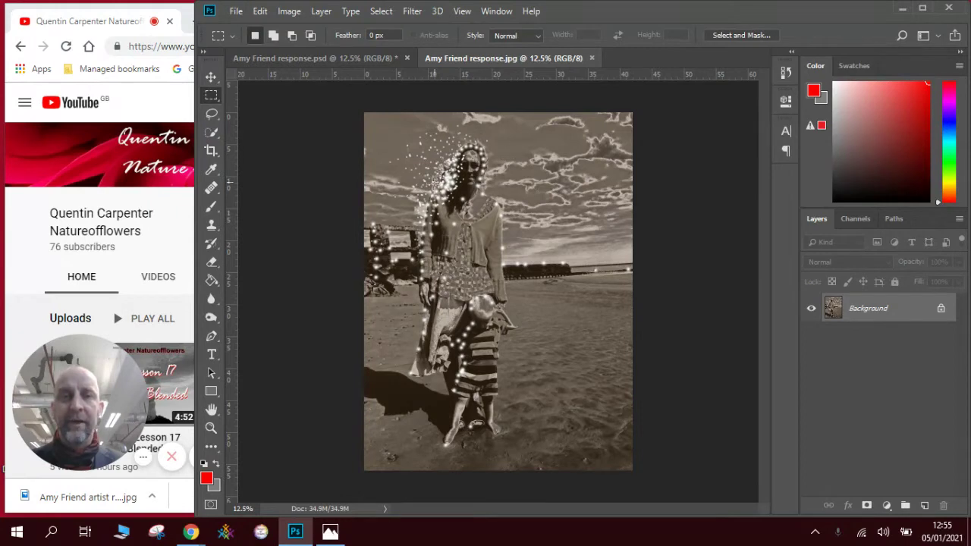
Open Amy Friend artist research.jpg in Photos as a reference
click(332, 533)
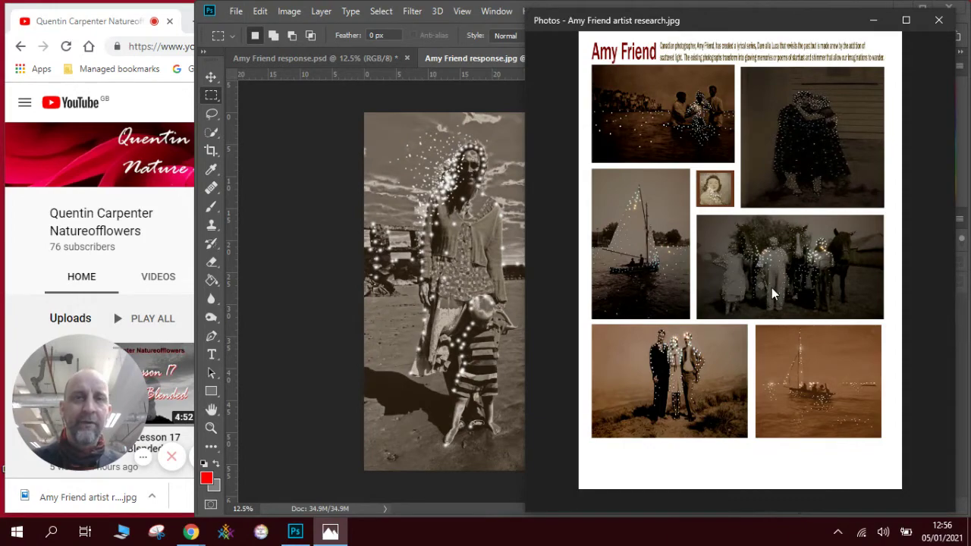
Return to Photoshop and show the original colour beach photo in Amy Friend response.psd
click(298, 196)
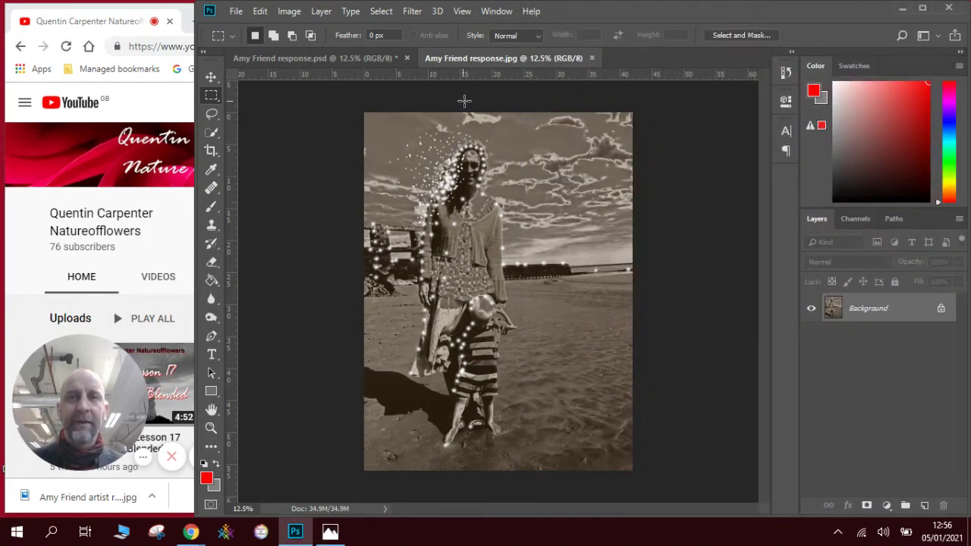
click(370, 58)
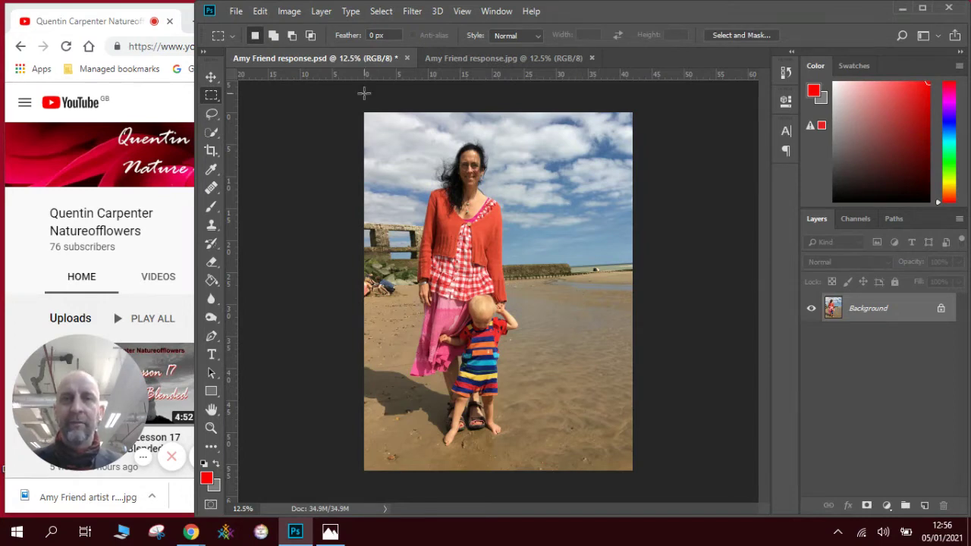
Convert the beach photo to greyscale with a Black & White adjustment
click(297, 14)
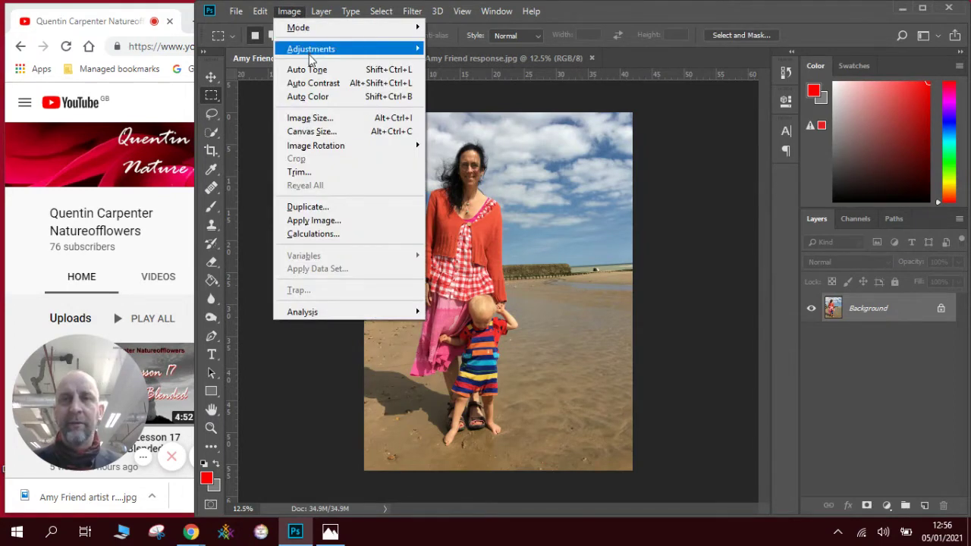
mouse_move(311, 60)
click(465, 150)
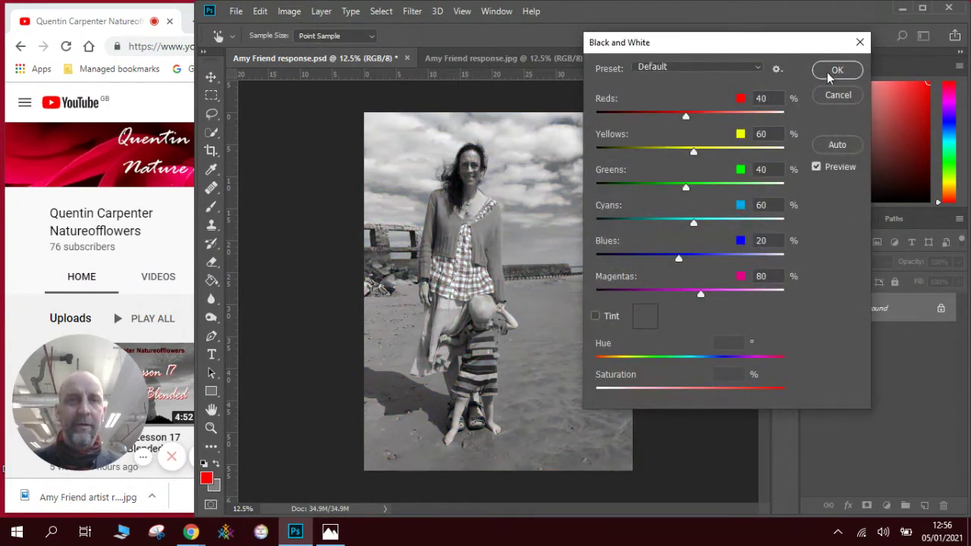
click(835, 71)
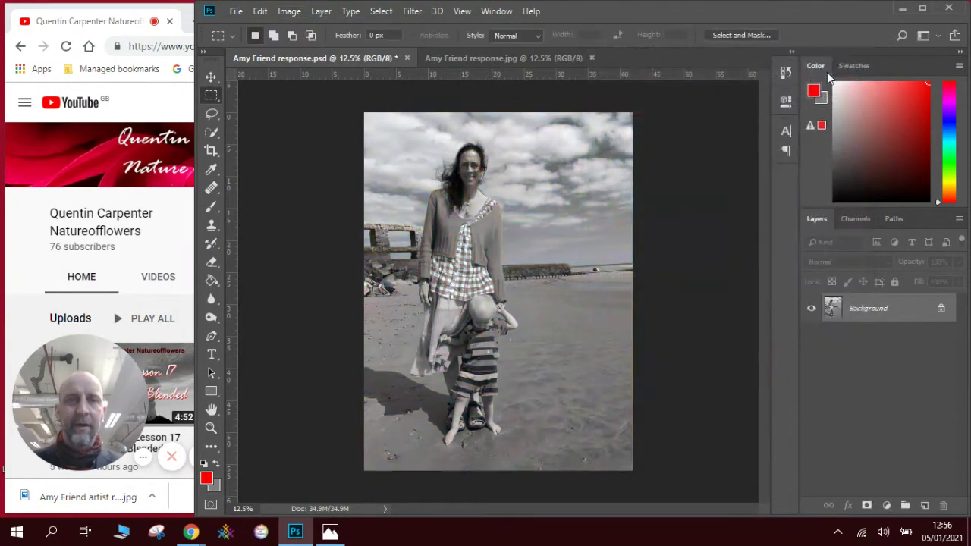
Apply Brightness/Contrast with Brightness -23 and Contrast 27
click(298, 14)
mouse_move(317, 51)
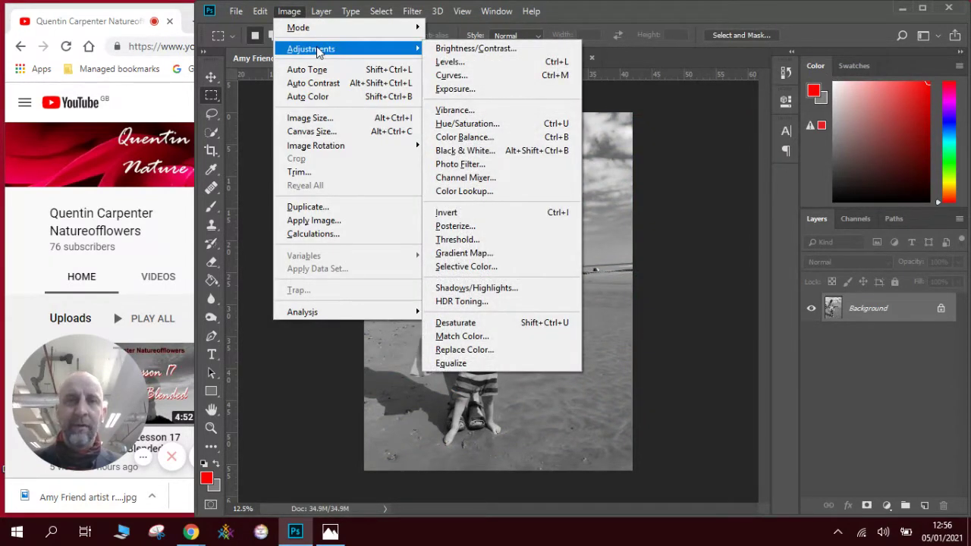
click(482, 50)
drag(707, 90, 700, 92)
drag(719, 129, 731, 132)
drag(700, 98, 700, 98)
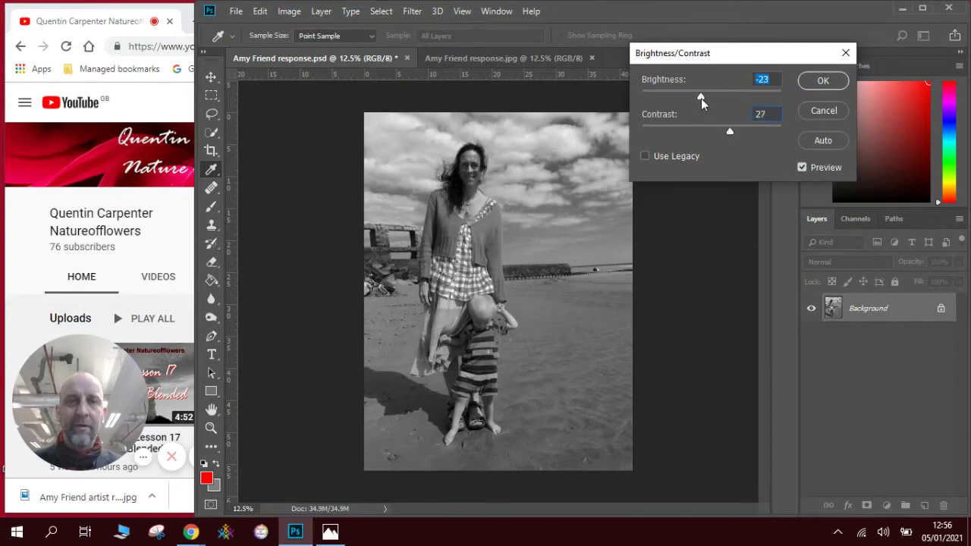
click(819, 82)
key(m)
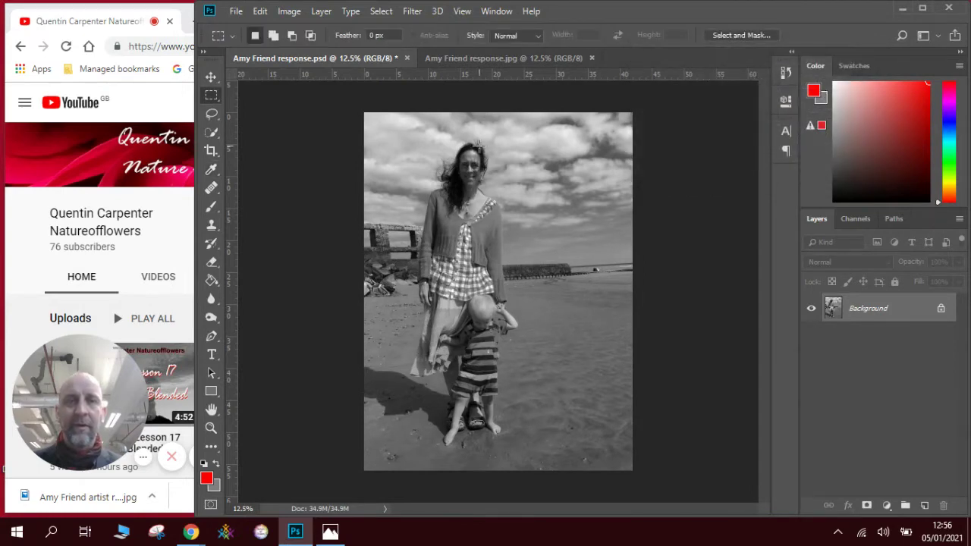
Apply Levels with black input 32 and midtones 0.90, keeping white at 255
click(289, 11)
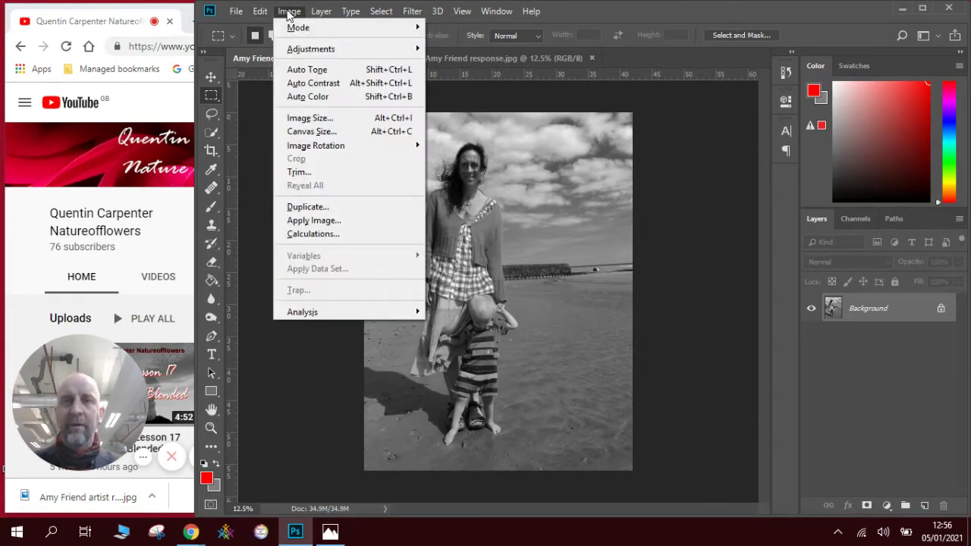
mouse_move(299, 50)
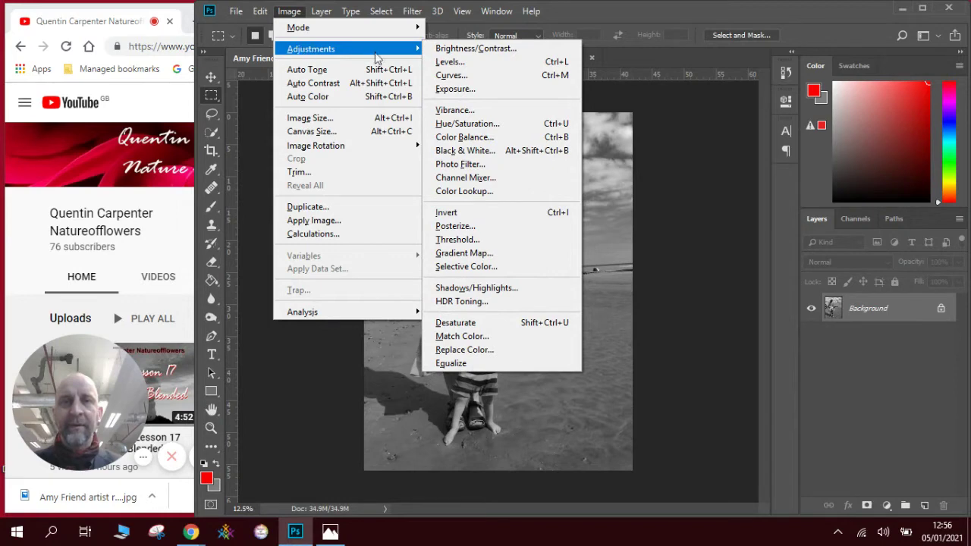
click(465, 63)
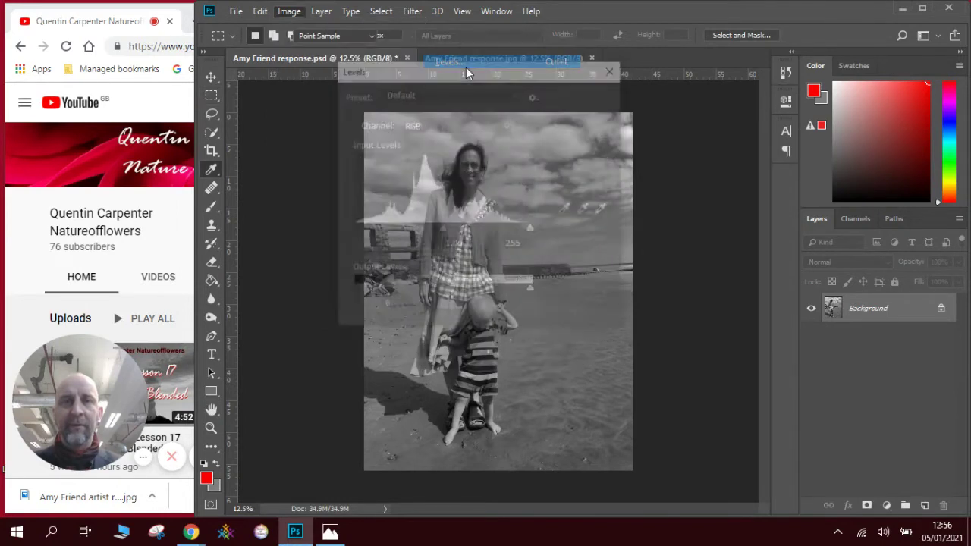
drag(548, 76, 783, 75)
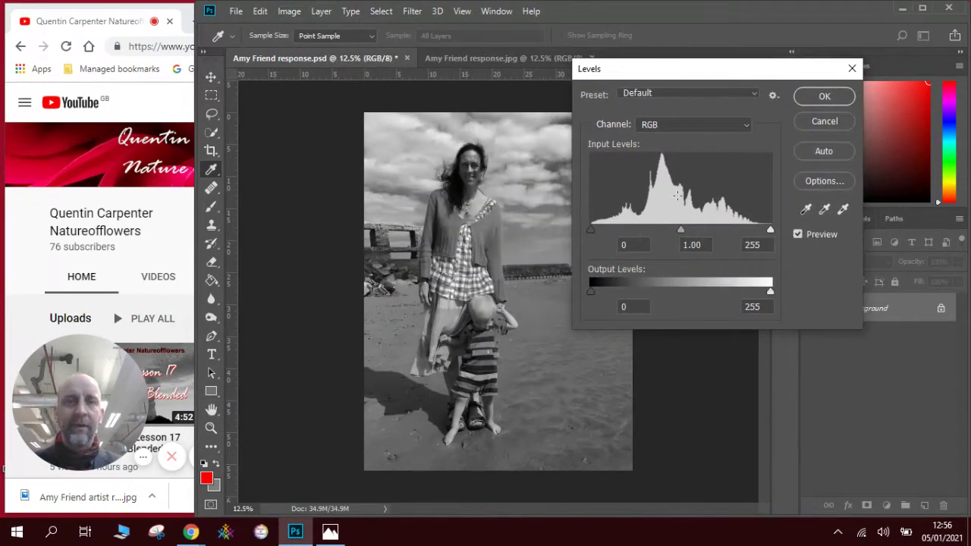
drag(593, 227, 614, 225)
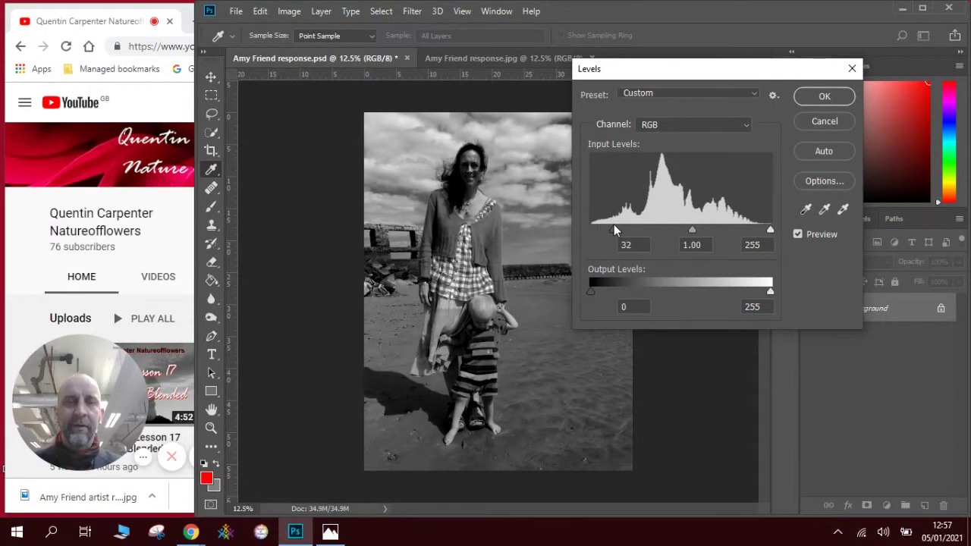
mouse_move(691, 229)
mouse_down()
mouse_move(683, 228)
mouse_move(697, 229)
mouse_up()
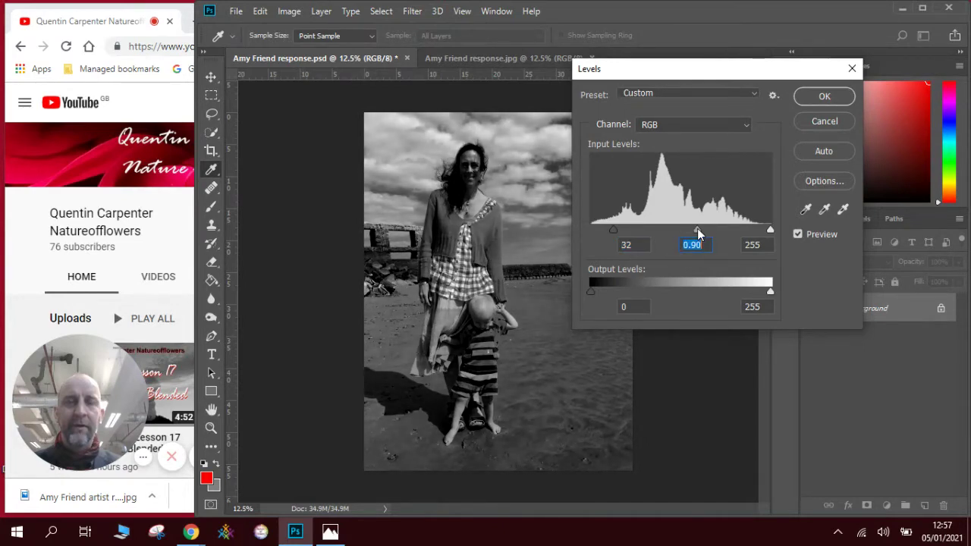
click(812, 100)
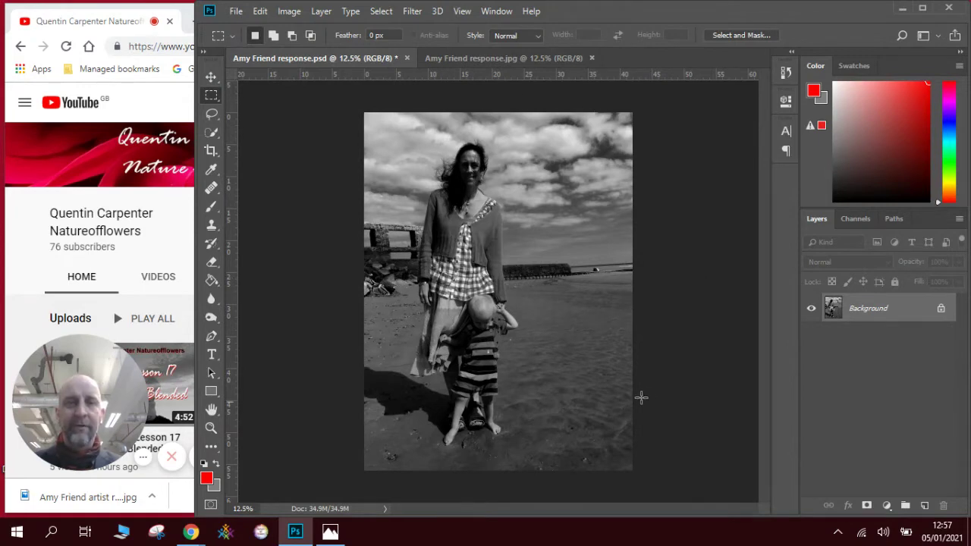
Add a blank Layer 1, choose the Paint Bucket, and pick an orange foreground hue
click(925, 506)
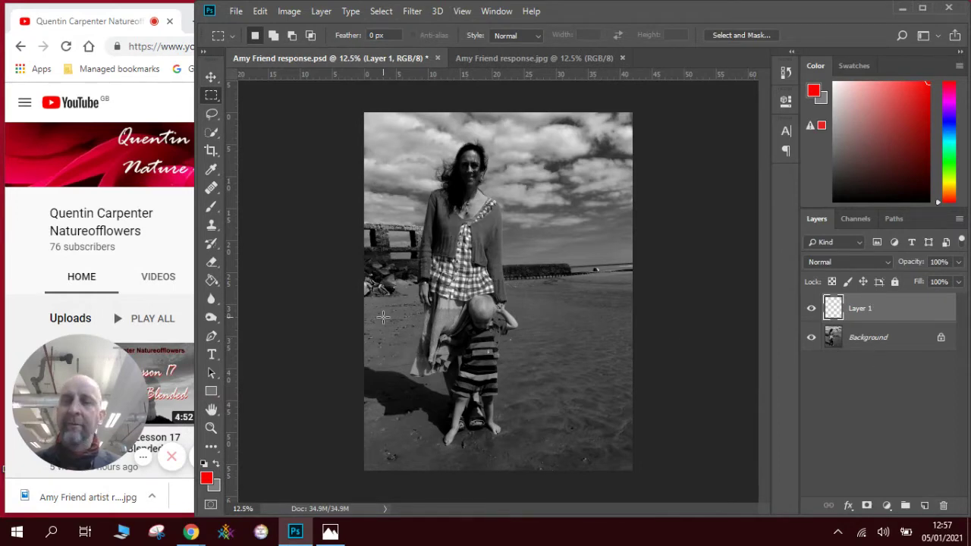
click(218, 283)
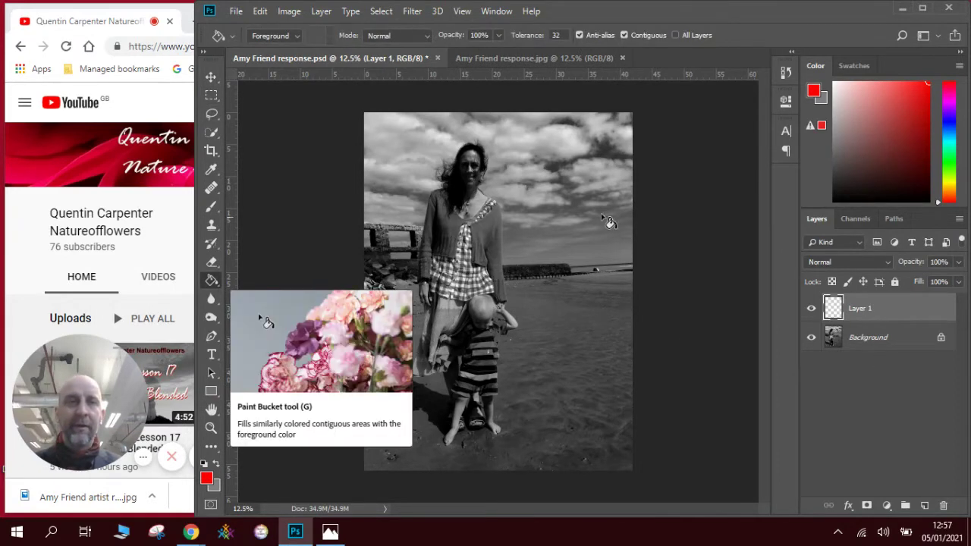
click(951, 182)
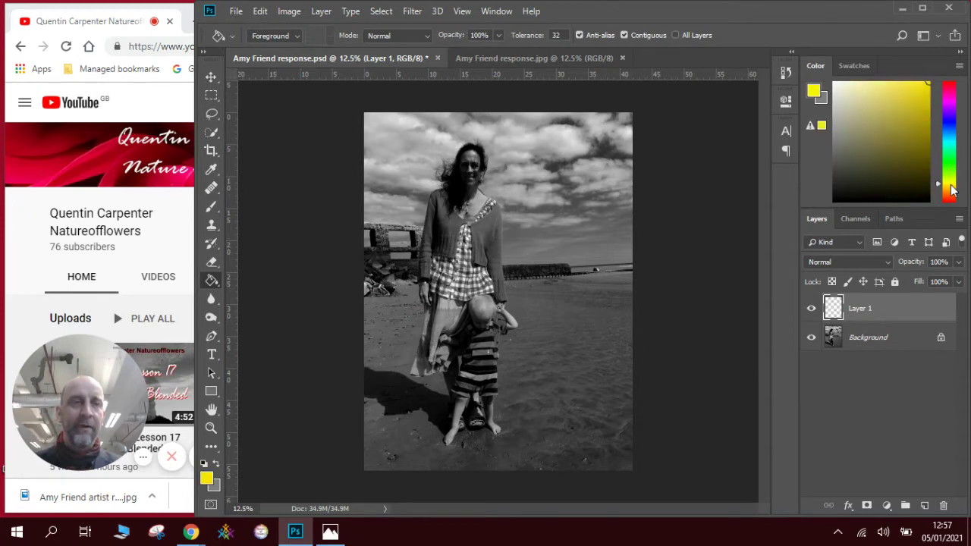
click(951, 194)
click(951, 190)
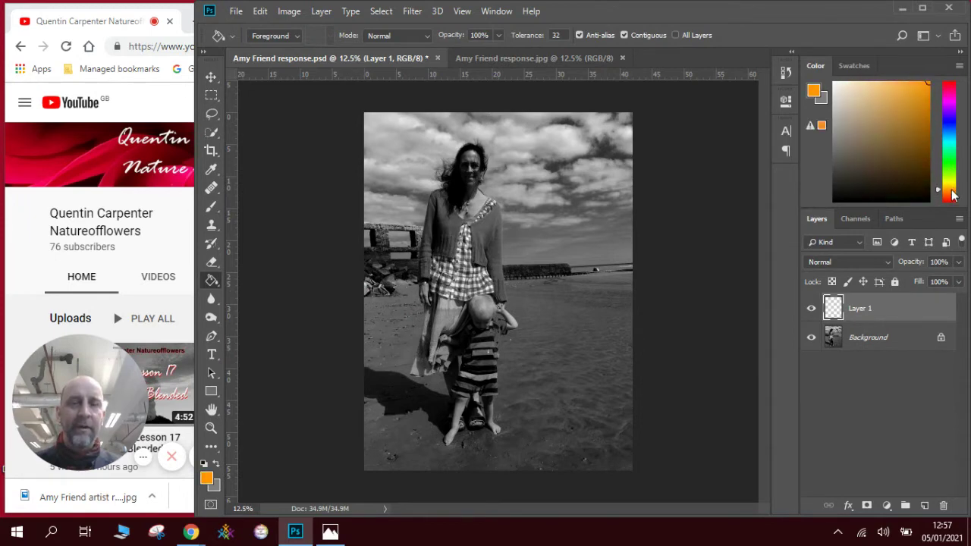
Darken the foreground colour to sepia brown 88601b in the Color Picker
click(207, 477)
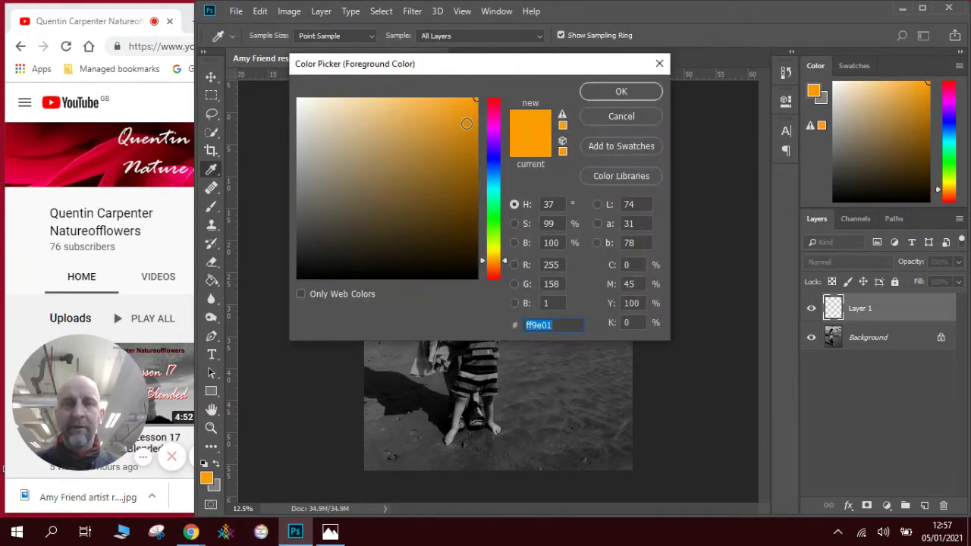
mouse_move(466, 124)
mouse_down()
mouse_move(448, 175)
mouse_move(457, 190)
mouse_move(441, 182)
mouse_up()
click(490, 259)
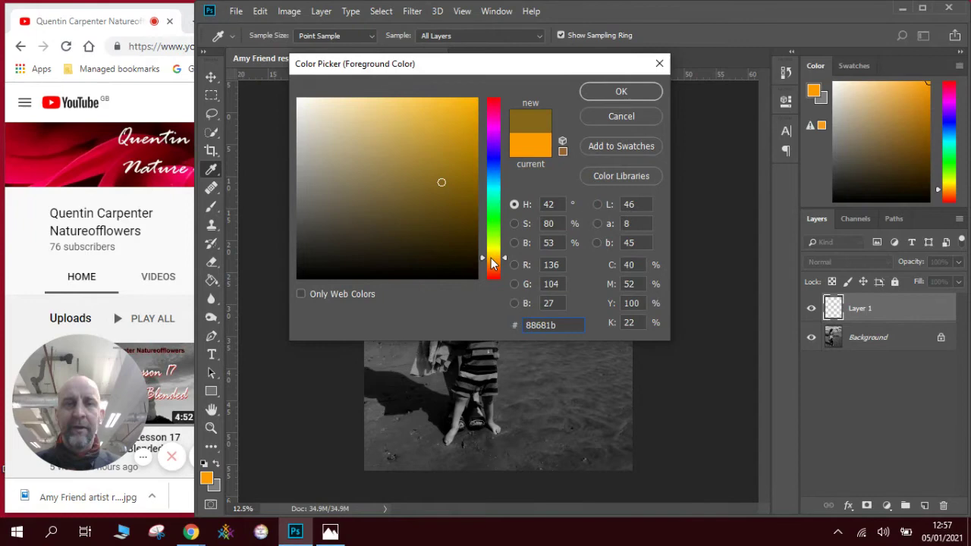
drag(491, 259, 491, 261)
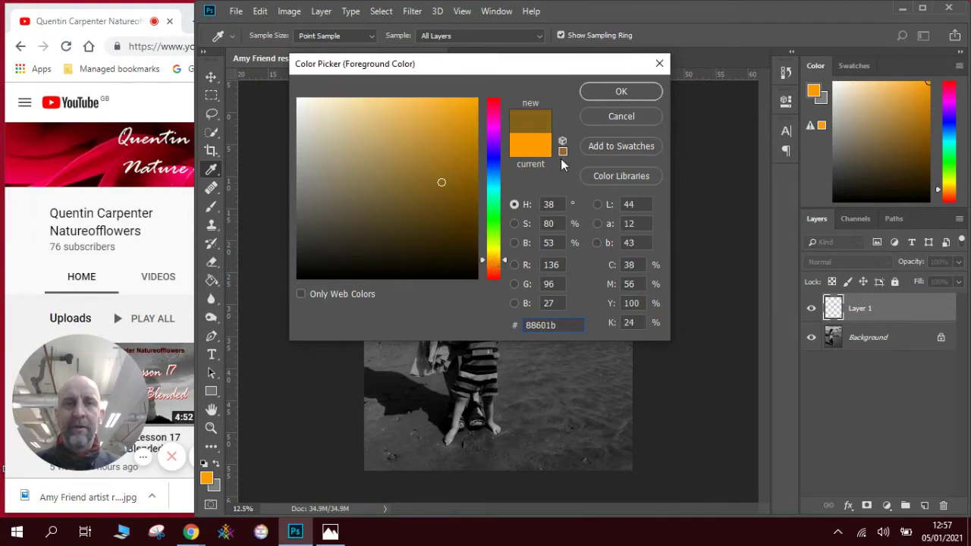
click(622, 91)
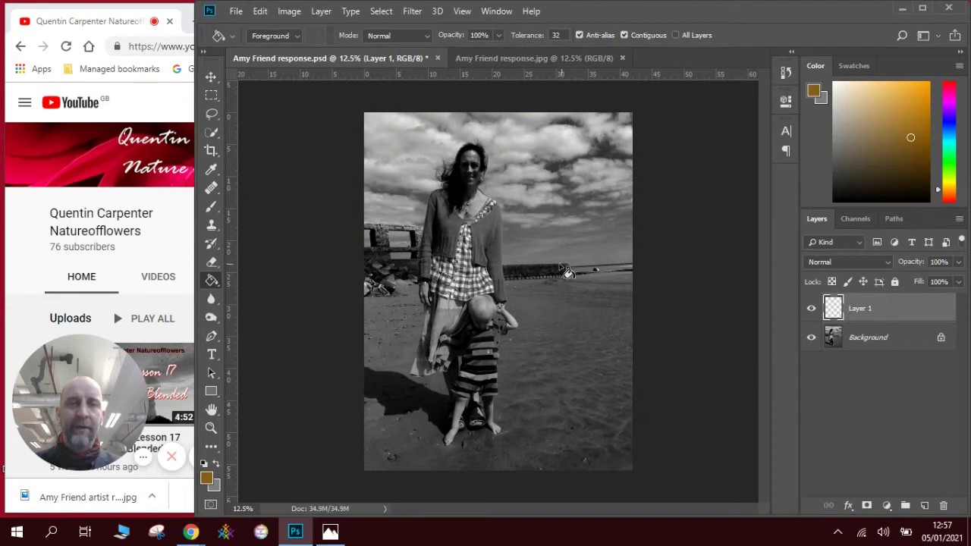
Fill Layer 1 with the brown and set its opacity to 49%
click(533, 269)
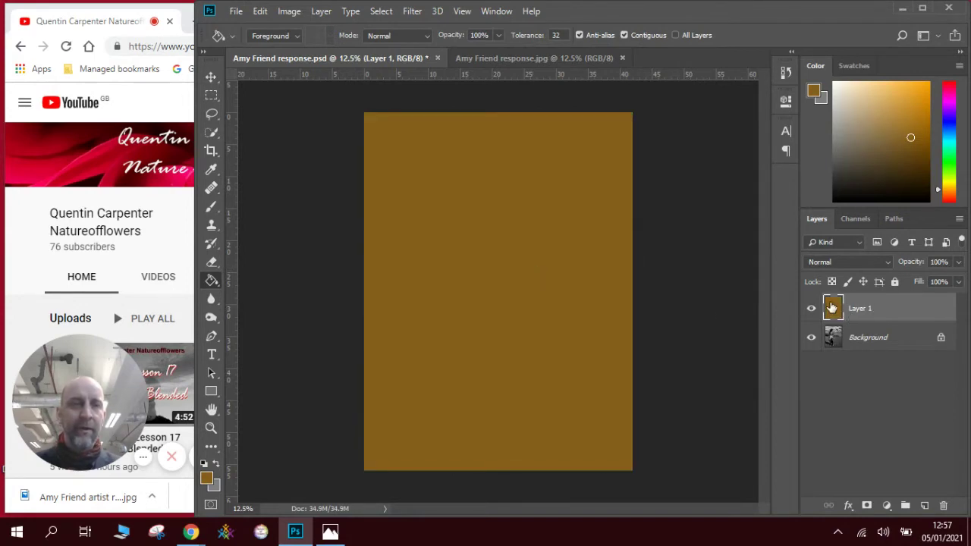
click(959, 262)
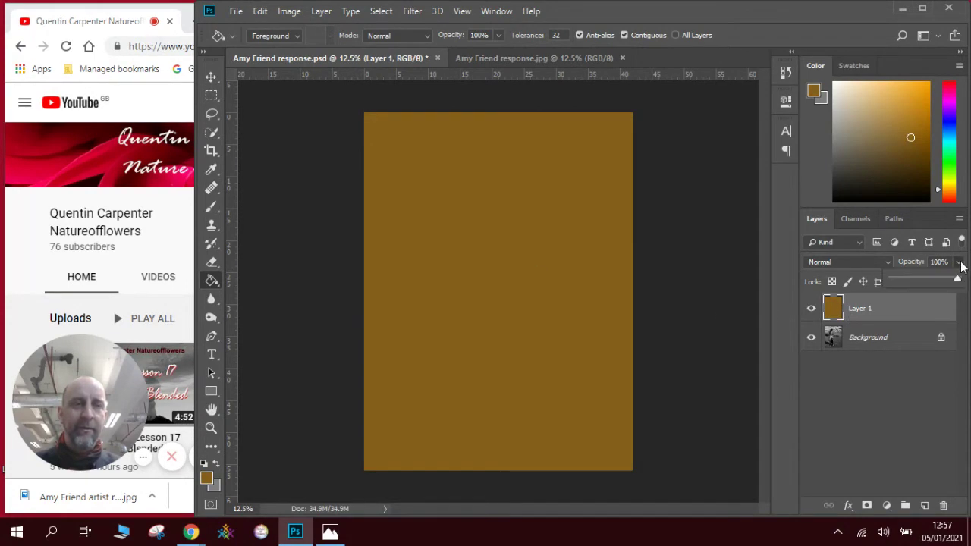
drag(956, 279, 929, 281)
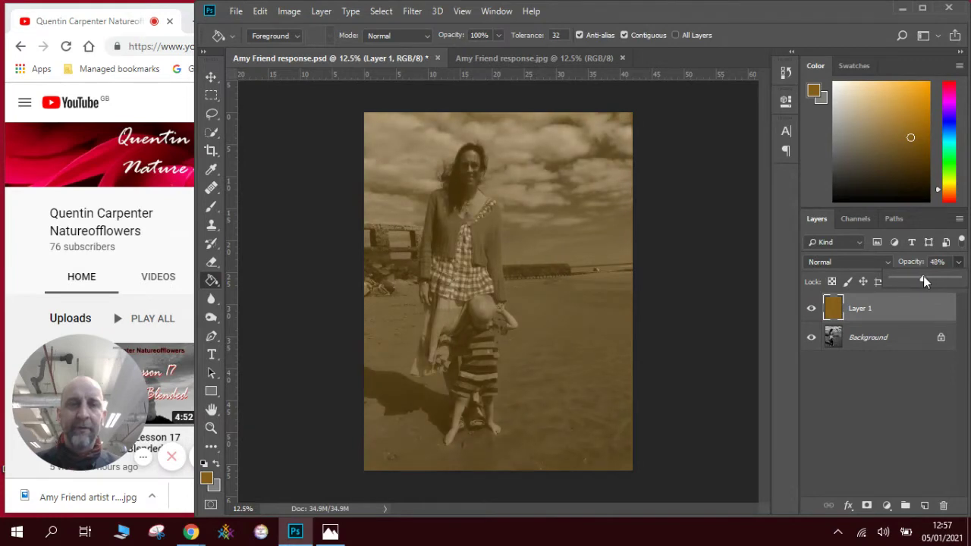
click(683, 346)
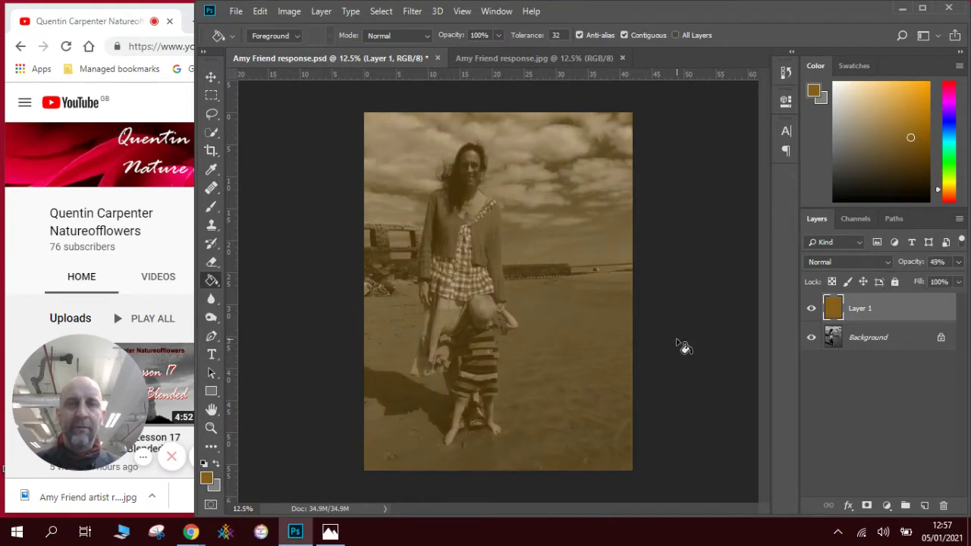
click(211, 77)
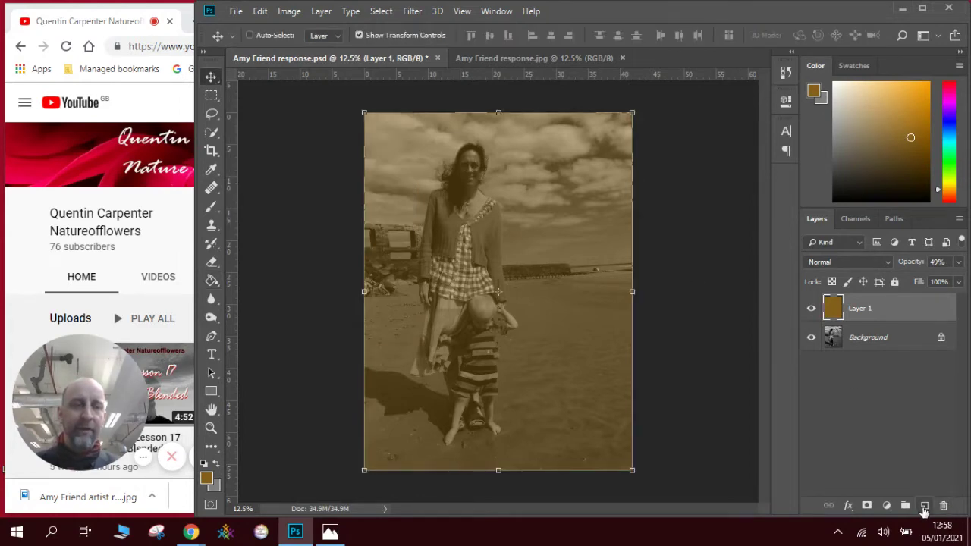
Create an empty Layer 2 above the 49% brown Layer 1
click(924, 507)
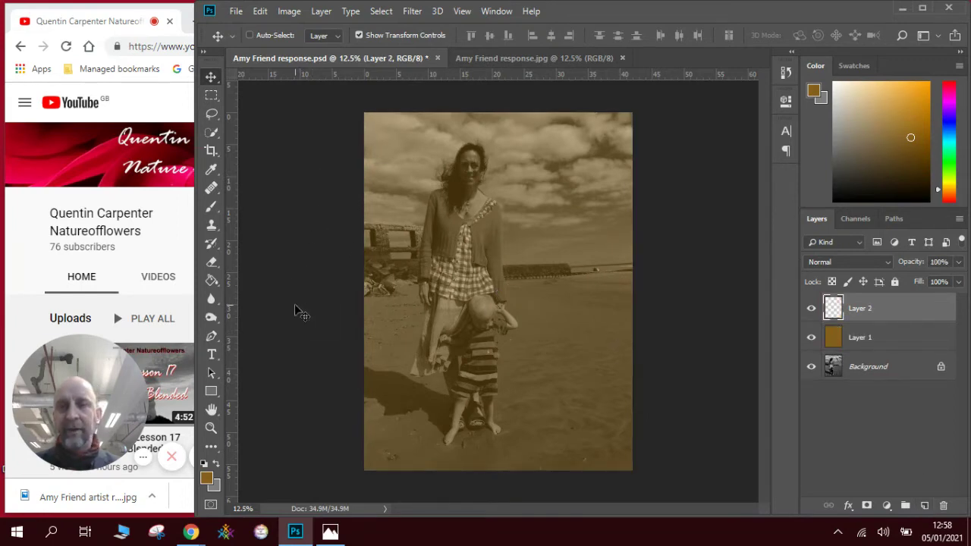
Set the foreground colour to white, ffffff
click(207, 478)
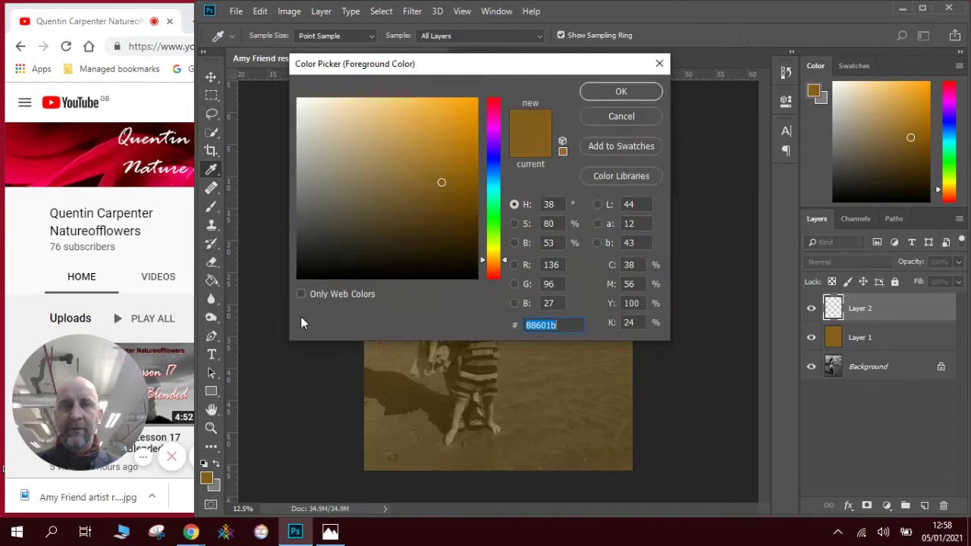
text(ffffff)
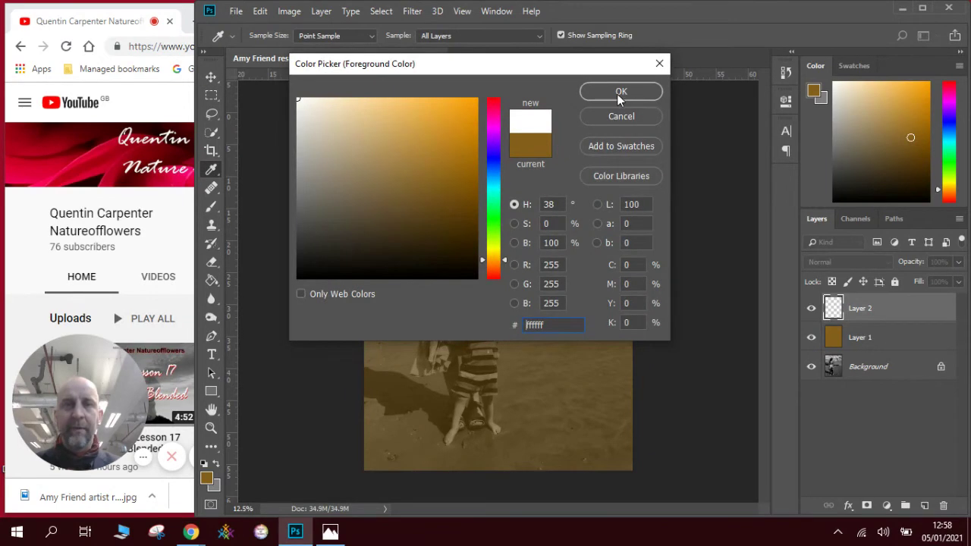
click(621, 91)
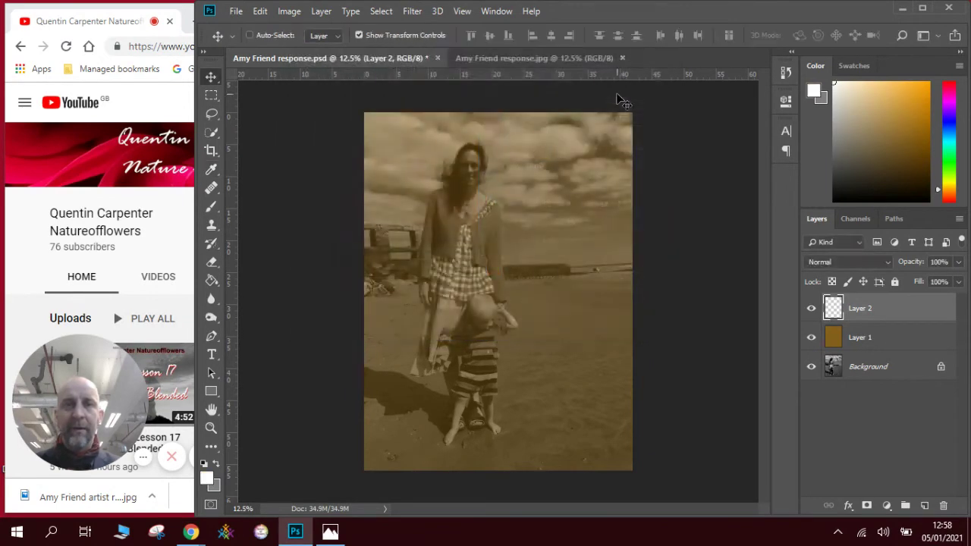
Select the Brush tool with a Soft Round brush sized 31 px
click(213, 209)
click(274, 41)
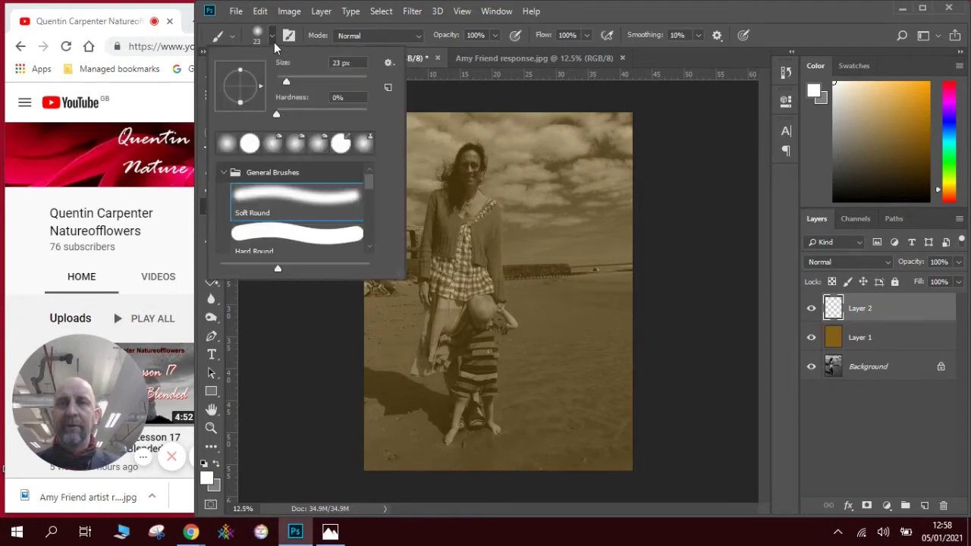
drag(280, 82, 281, 81)
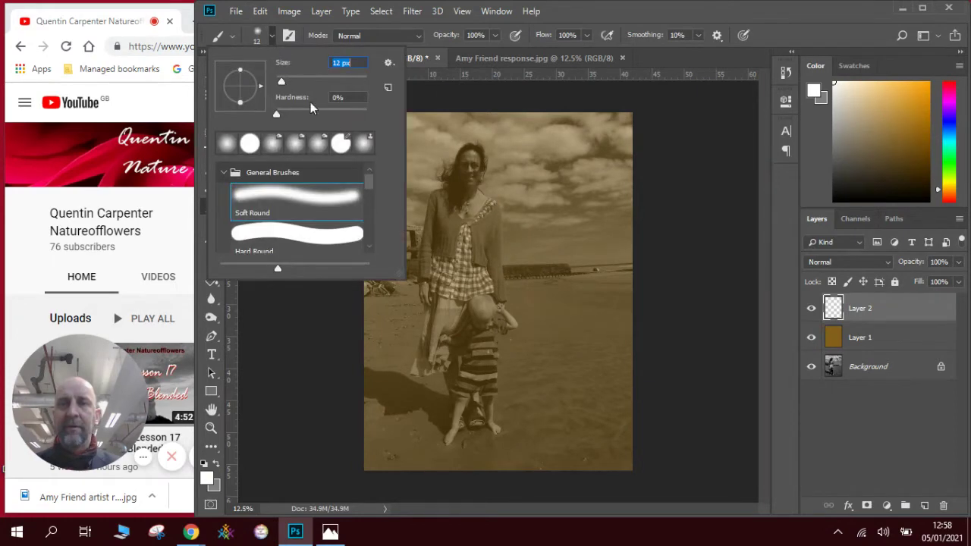
click(464, 150)
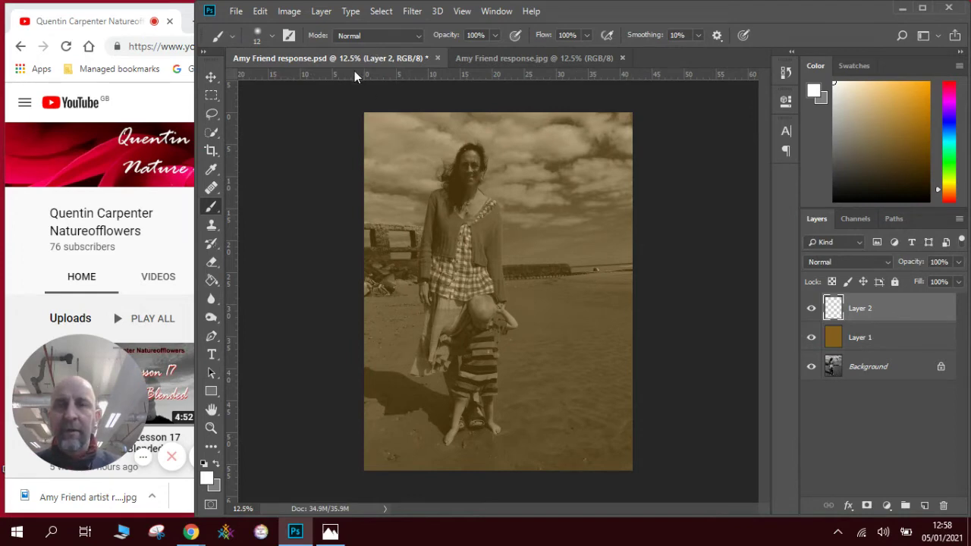
click(272, 36)
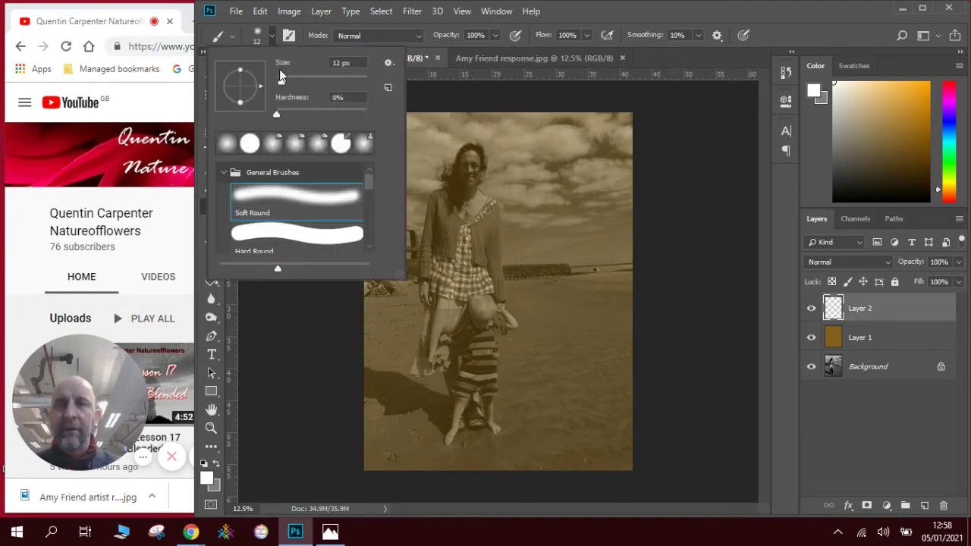
drag(284, 80, 286, 80)
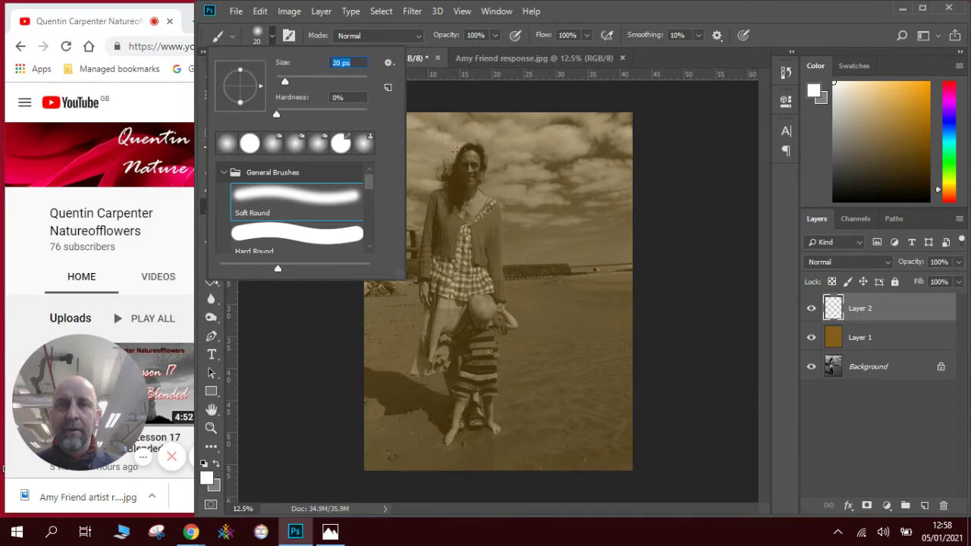
click(459, 158)
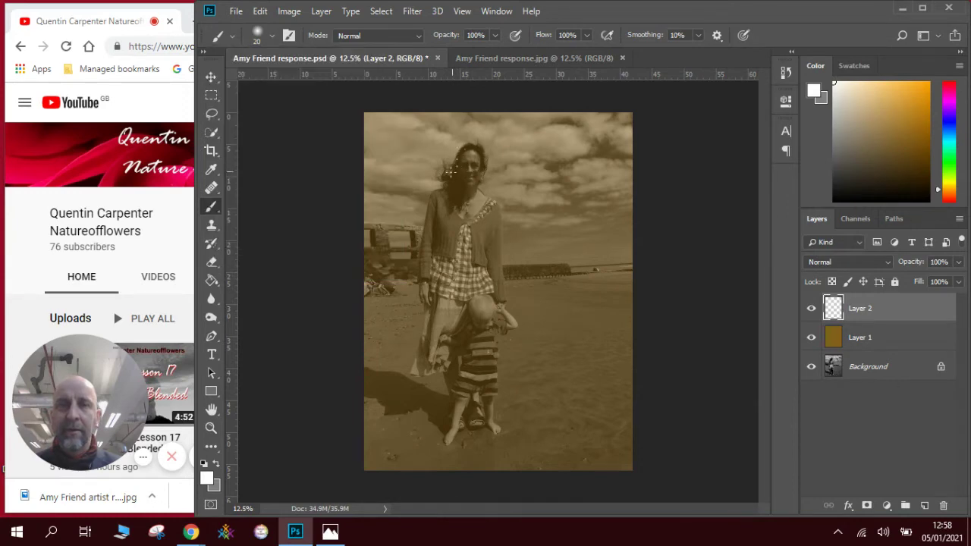
click(271, 35)
click(288, 77)
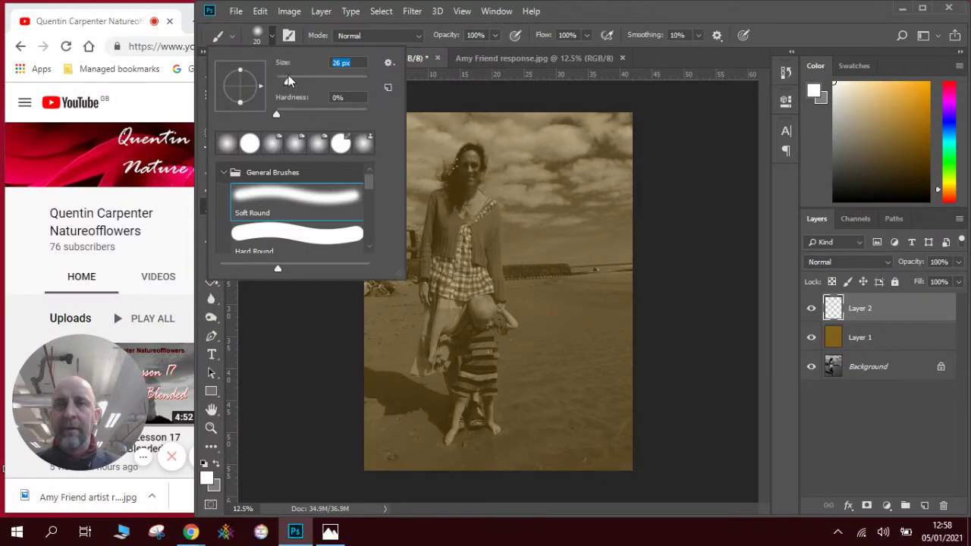
drag(290, 75, 292, 77)
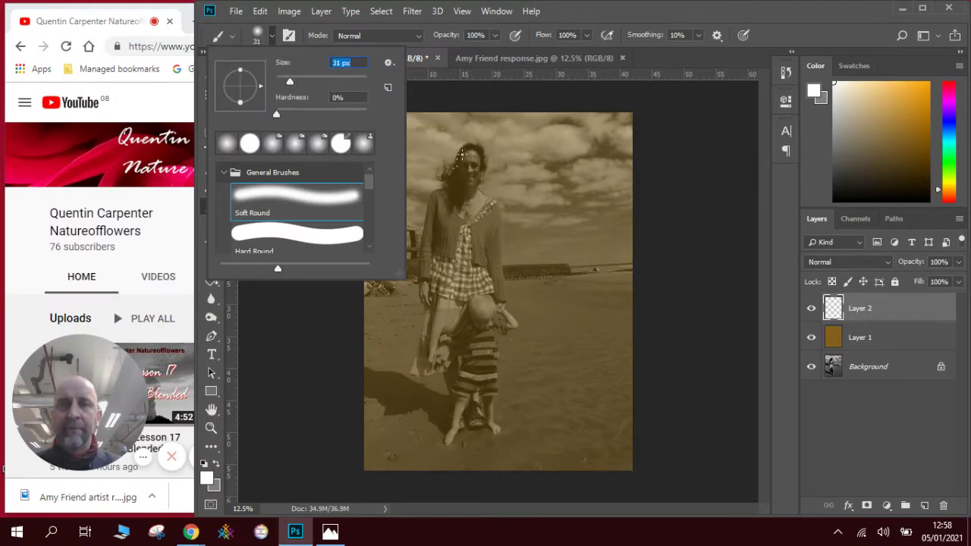
click(459, 156)
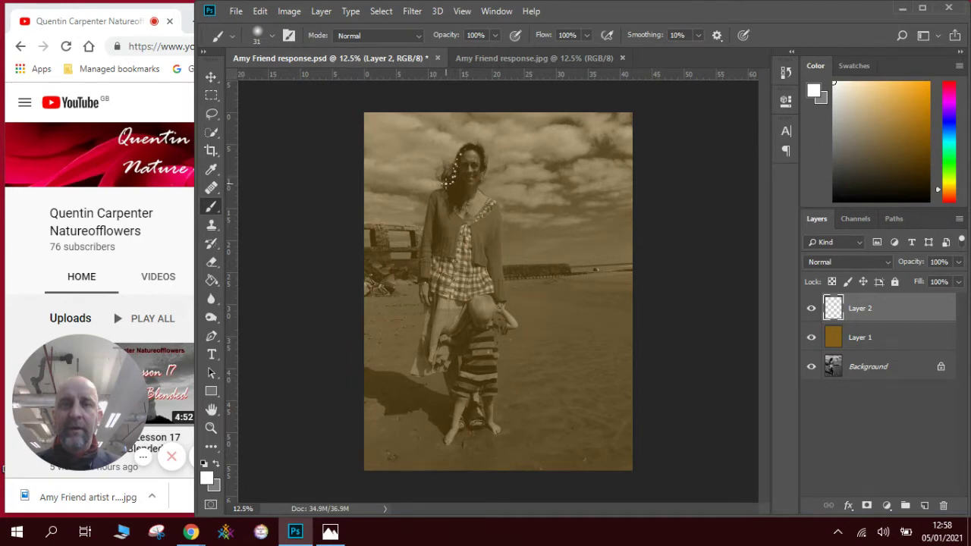
Dot white specks over the woman's hair, the horizon, the groyne top and the child's side
click(447, 177)
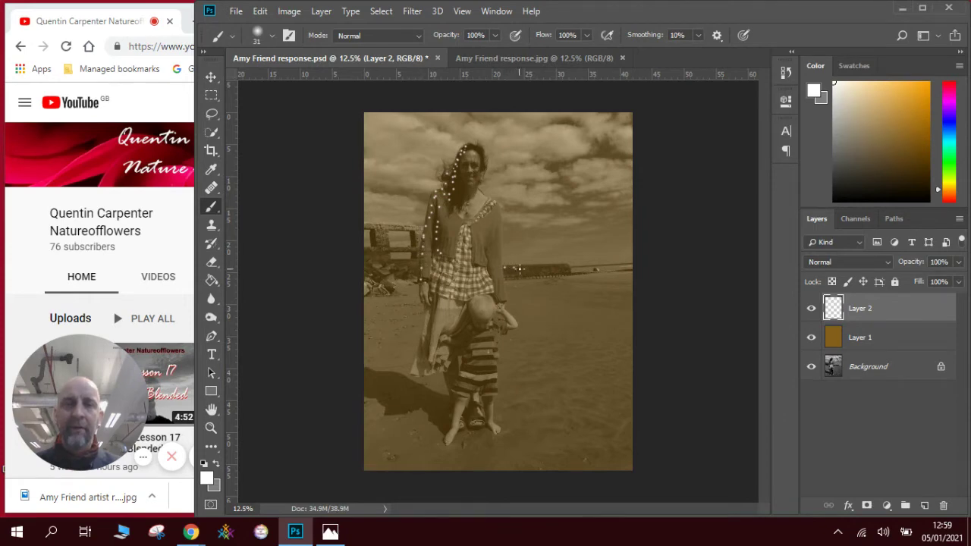
drag(521, 268, 546, 266)
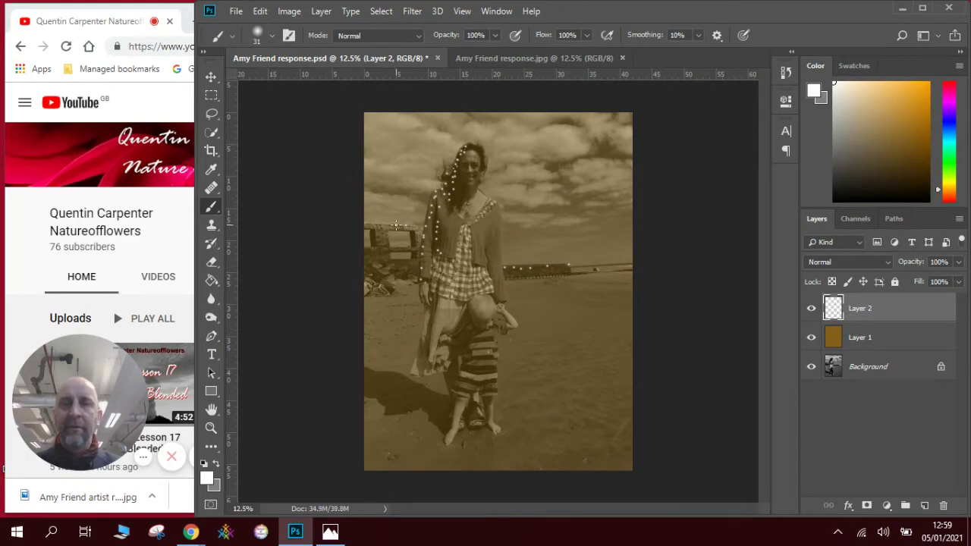
drag(396, 224, 371, 222)
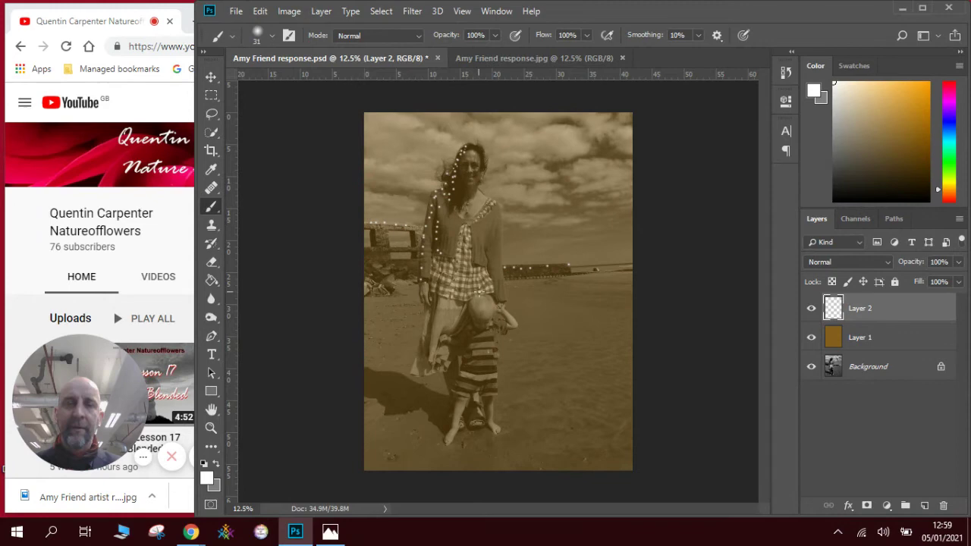
drag(473, 300, 480, 315)
drag(457, 349, 447, 432)
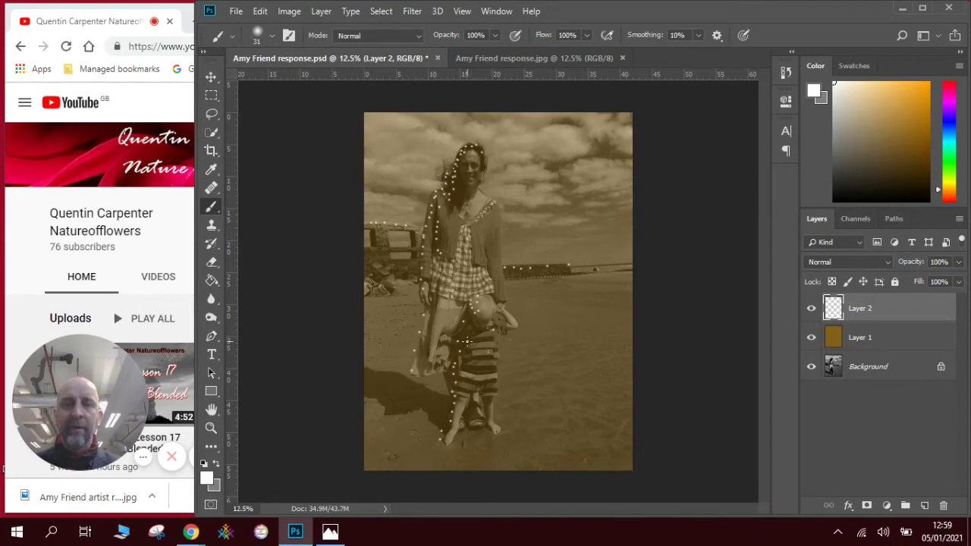
Enlarge the brush from 31 px to 42 px
click(271, 36)
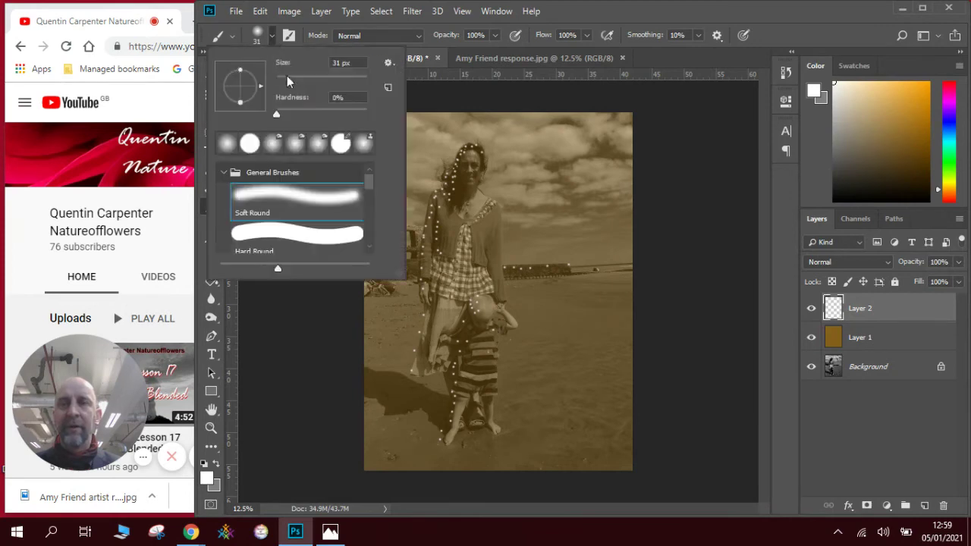
drag(287, 78, 295, 83)
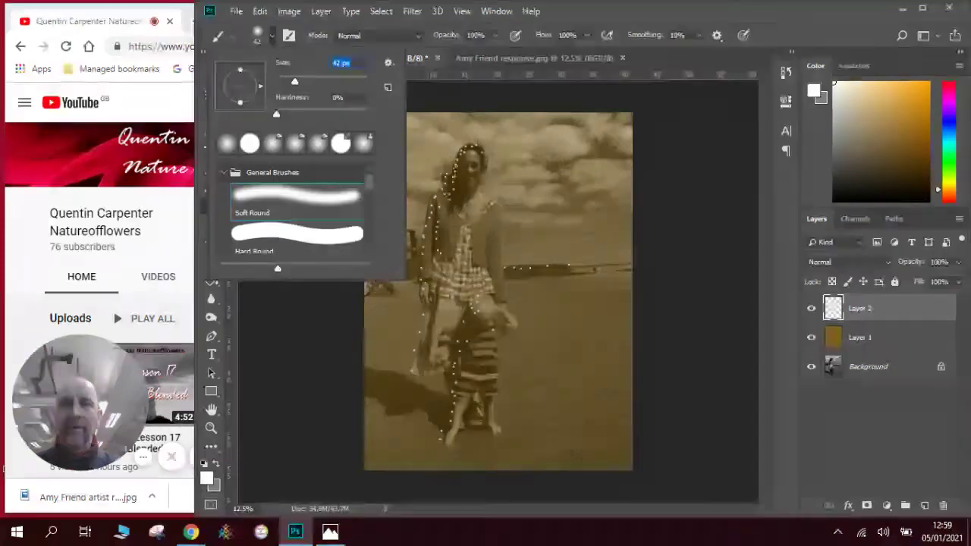
key(Return)
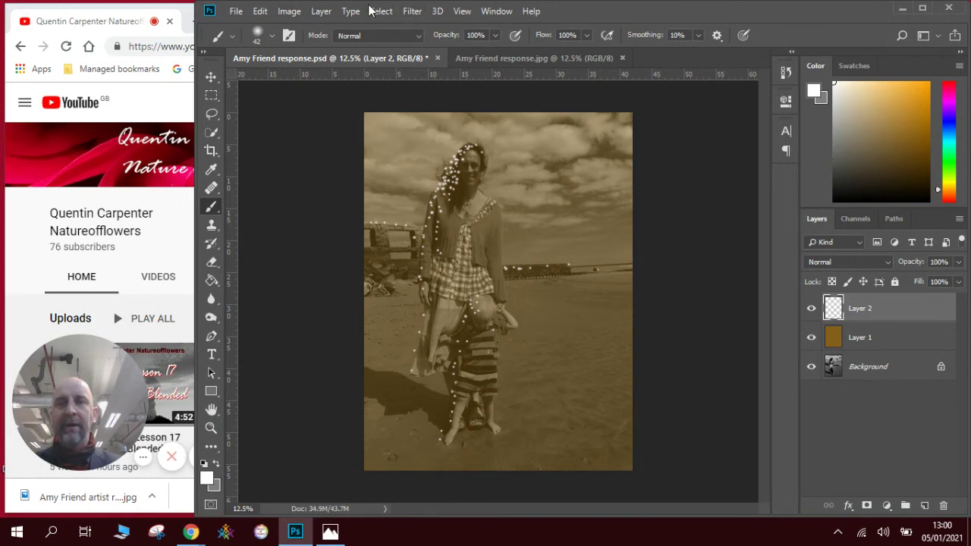
Try the Lens Flare filter on empty Layer 2, then cancel without applying it
click(410, 12)
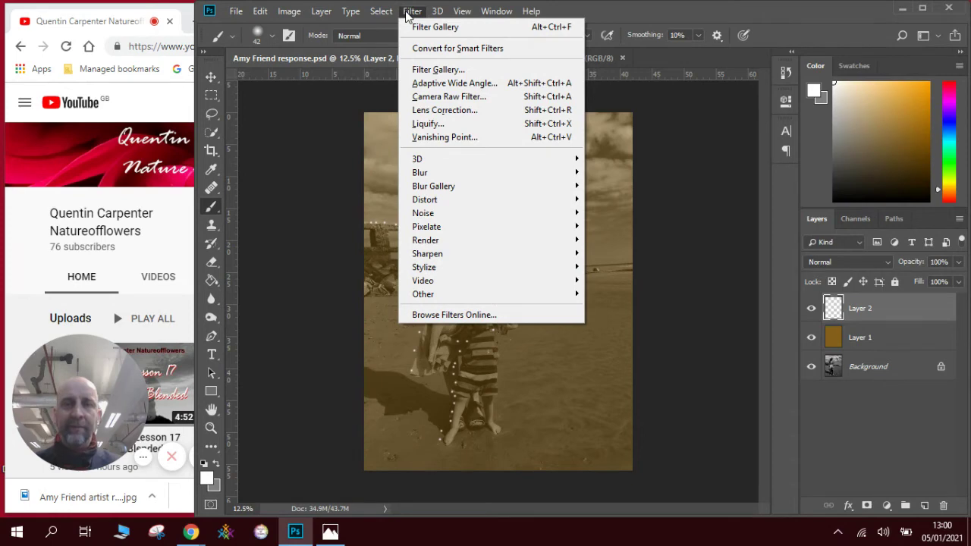
mouse_move(434, 268)
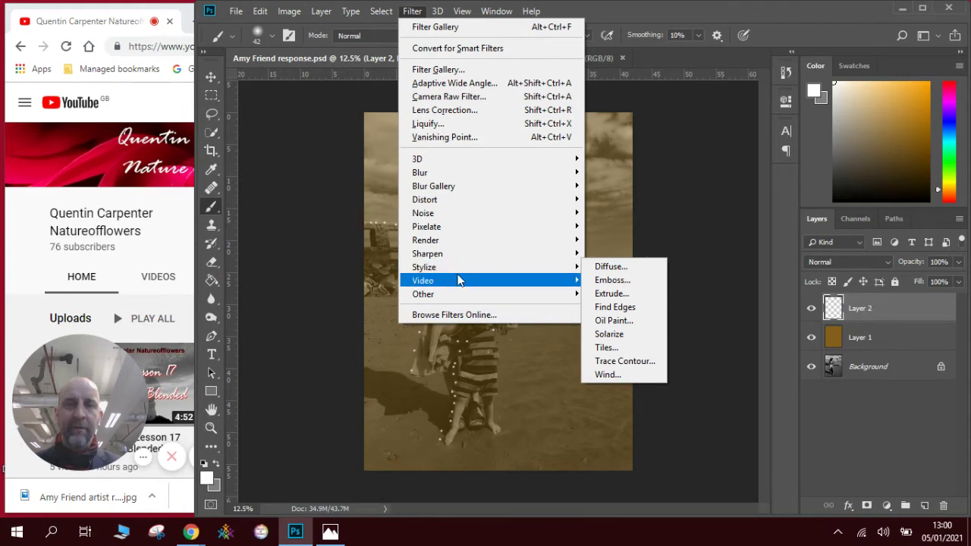
mouse_move(464, 300)
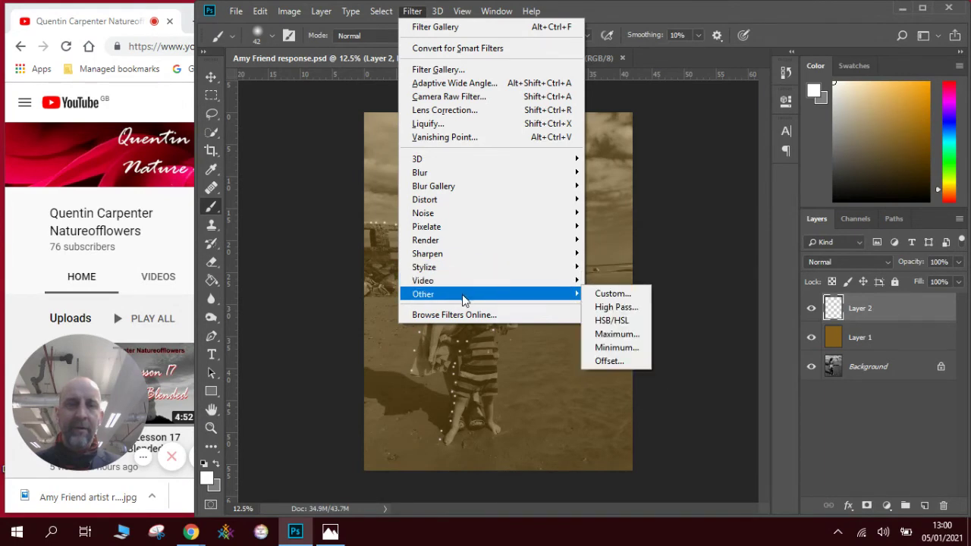
mouse_move(469, 270)
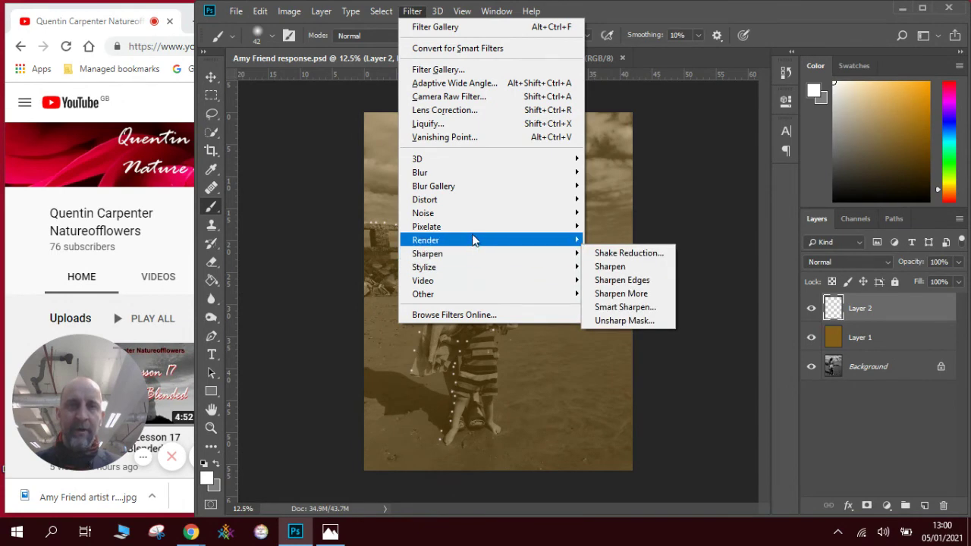
mouse_move(472, 238)
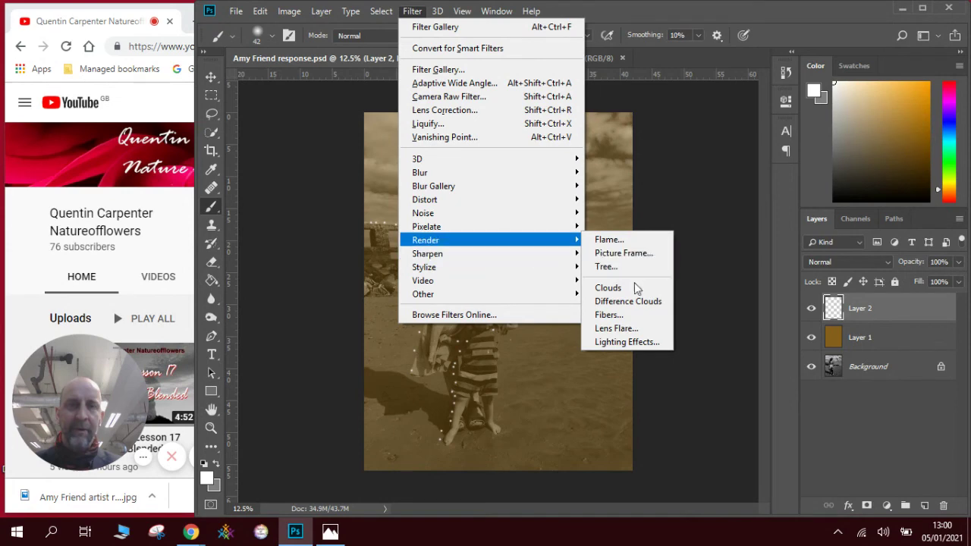
click(634, 328)
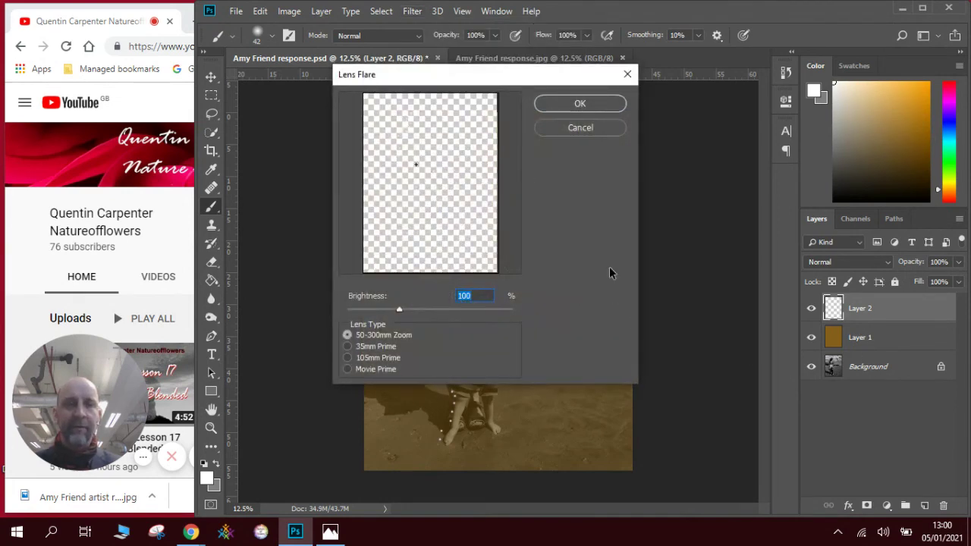
click(551, 107)
On the Background layer, apply a 50-300mm Zoom lens flare at 100% centred on the woman's shoulder
click(878, 368)
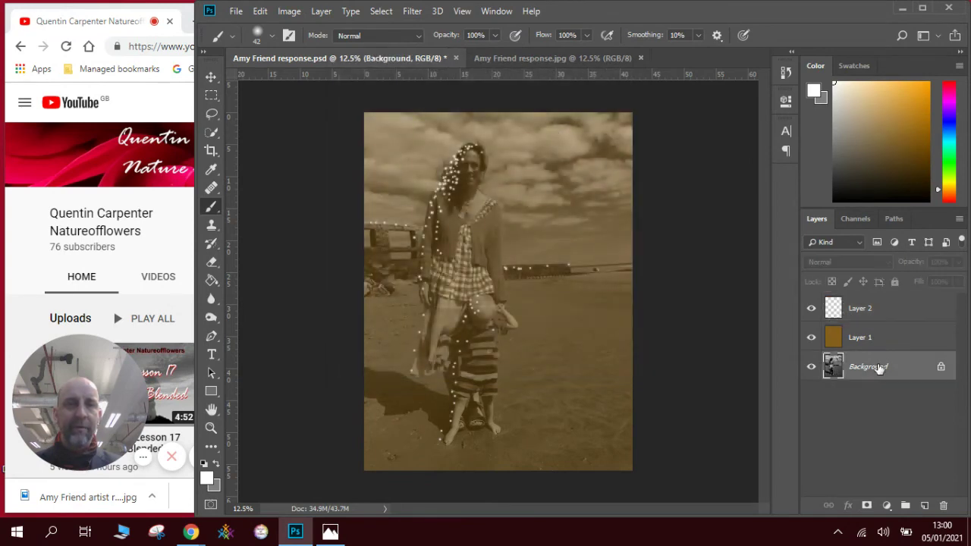
click(411, 15)
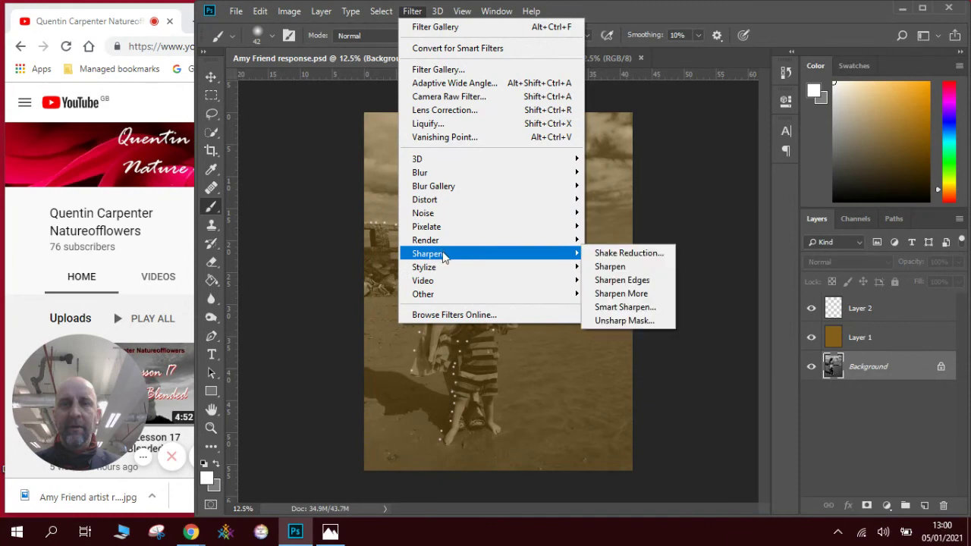
mouse_move(561, 243)
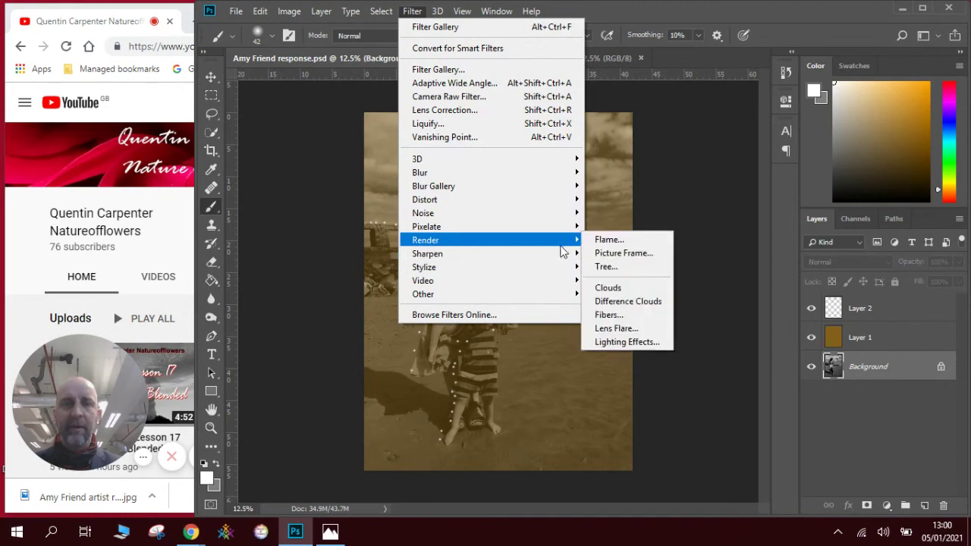
click(616, 329)
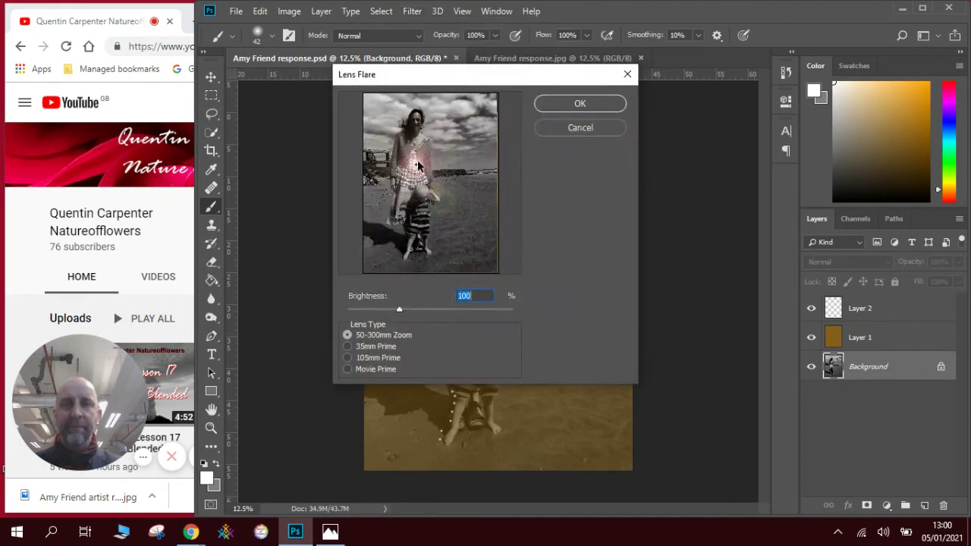
drag(419, 165, 406, 128)
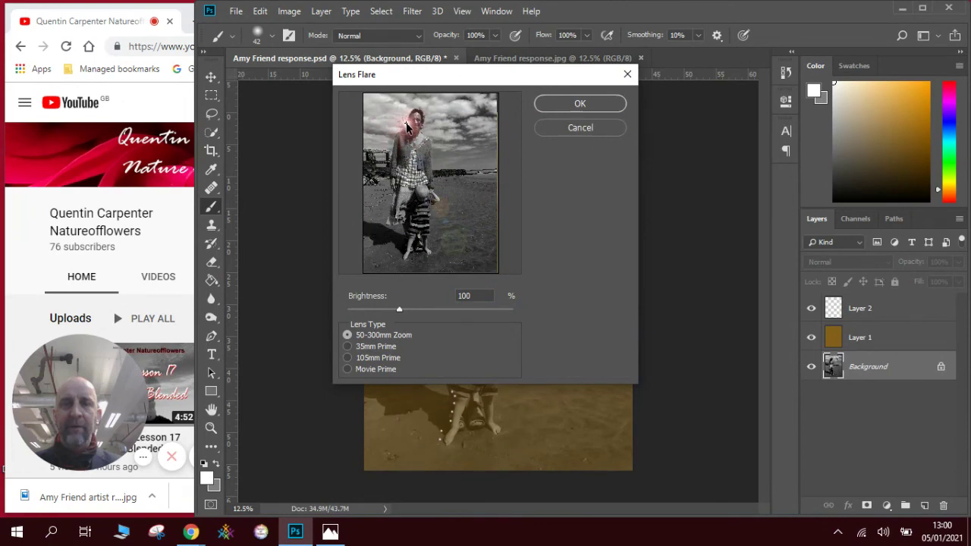
click(565, 106)
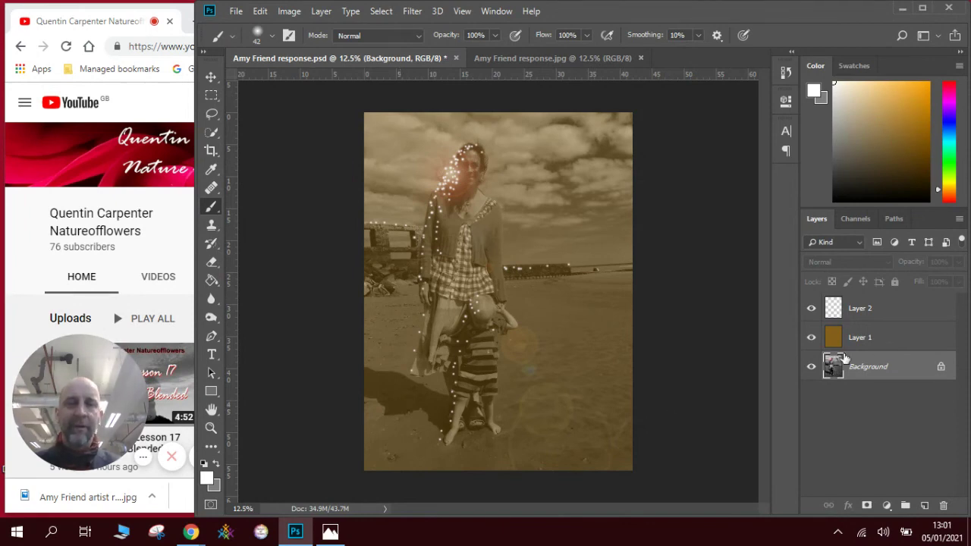
click(330, 531)
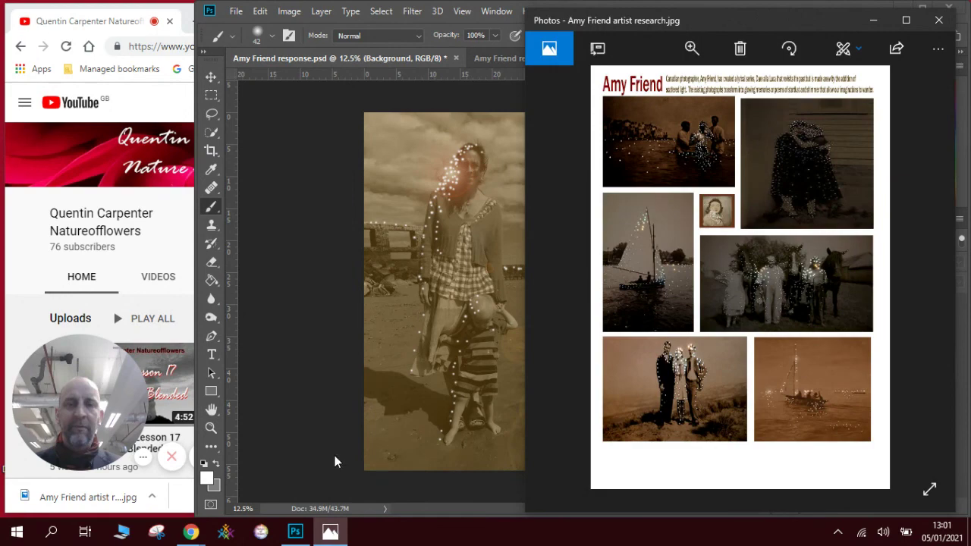
click(334, 457)
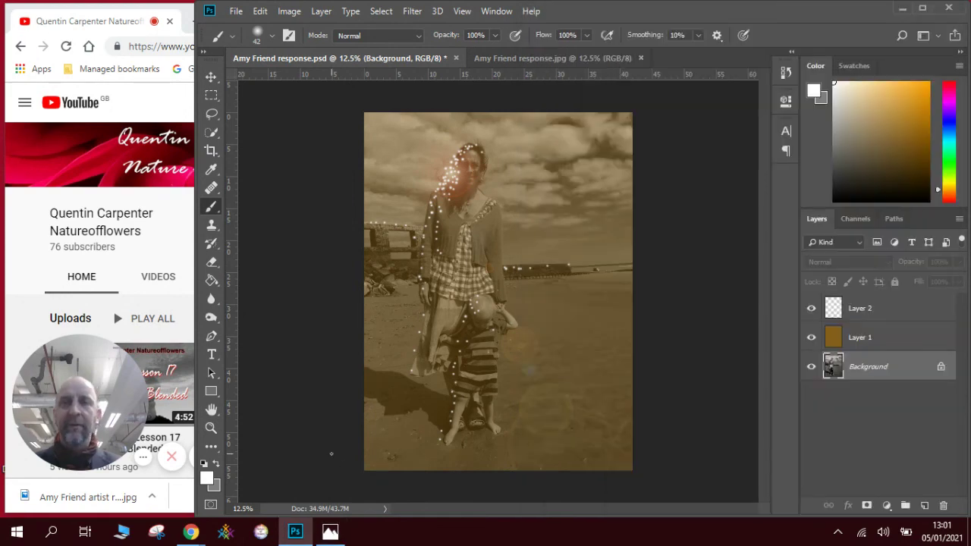